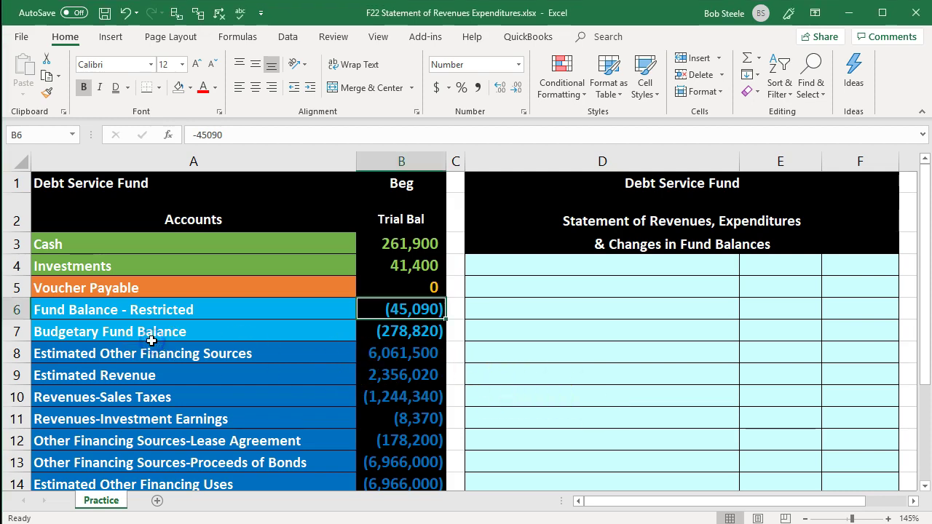
# - Review the debt service fund trial balance and check the formula behind the Total Debits - Total (credits) amount in B19
pyautogui.click(499, 338)
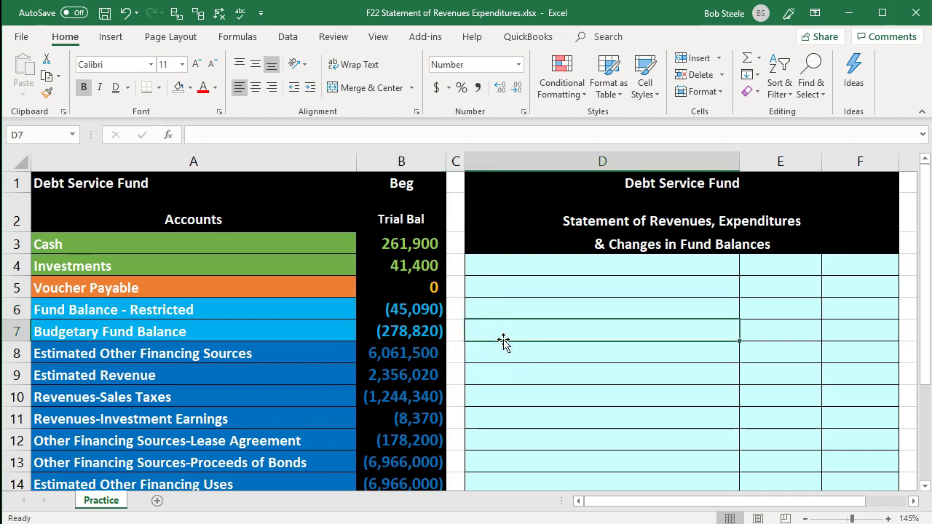
pyautogui.click(308, 322)
pyautogui.scroll(-2, 309, 323)
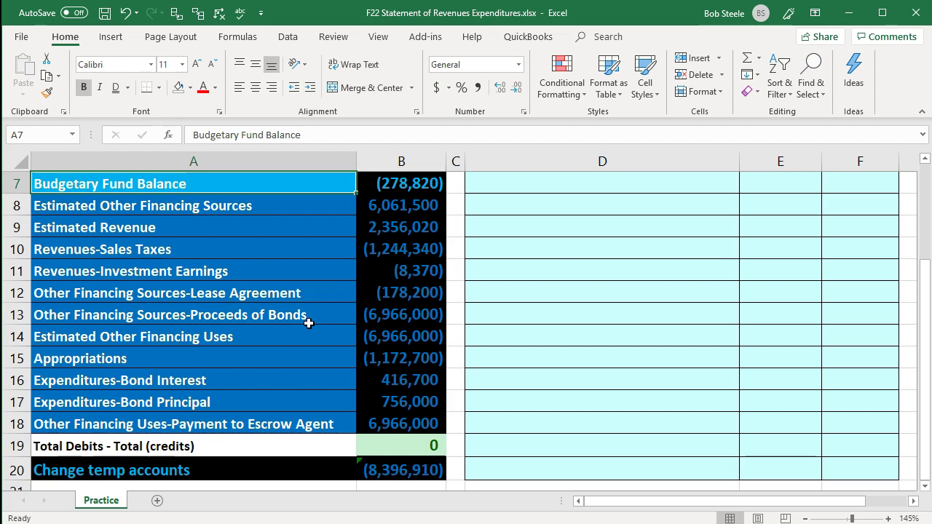
pyautogui.click(379, 250)
pyautogui.click(380, 230)
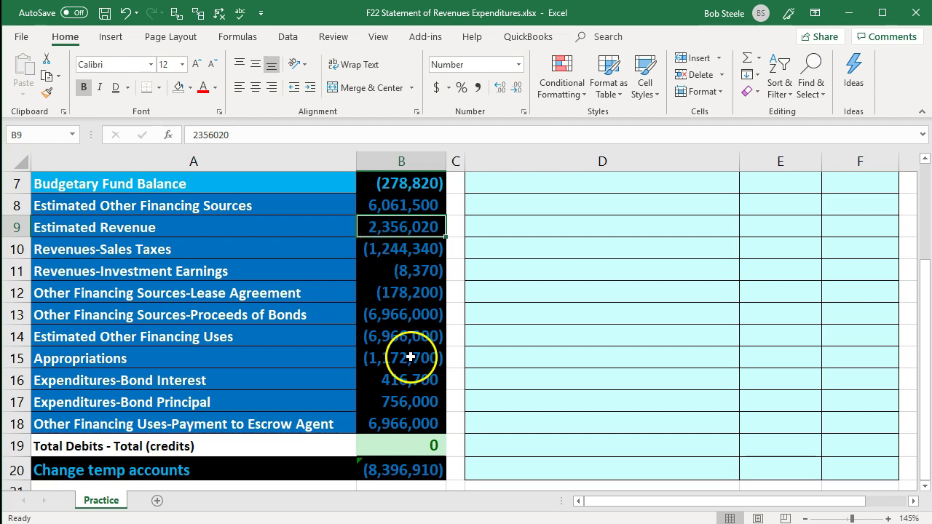
pyautogui.doubleClick(395, 445)
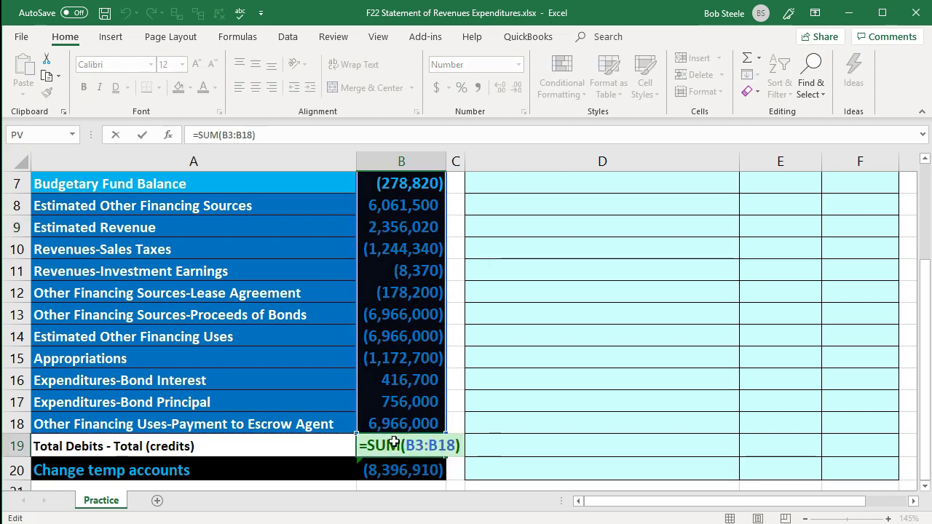
pyautogui.press('Return')
pyautogui.scroll(2, 394, 442)
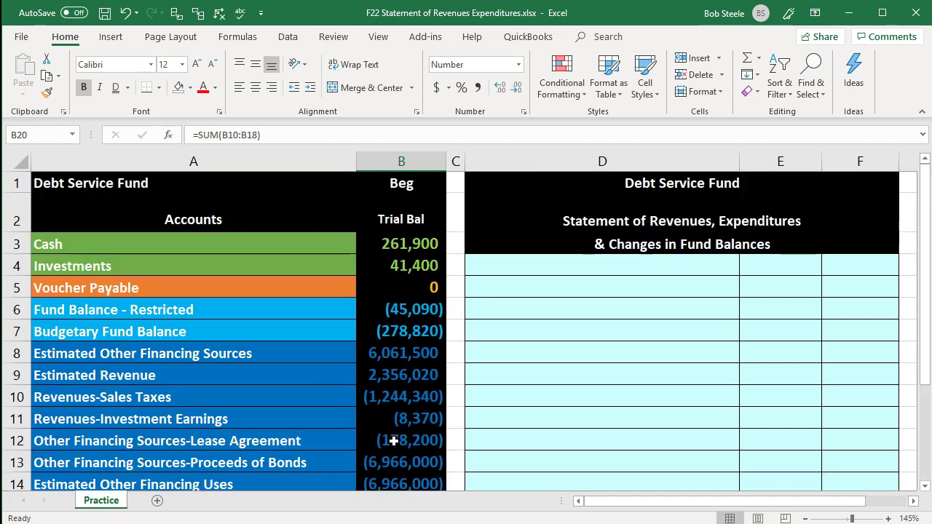
# - Go through the account names one by one, from Cash down to Estimated Other Financing Sources
pyautogui.click(181, 244)
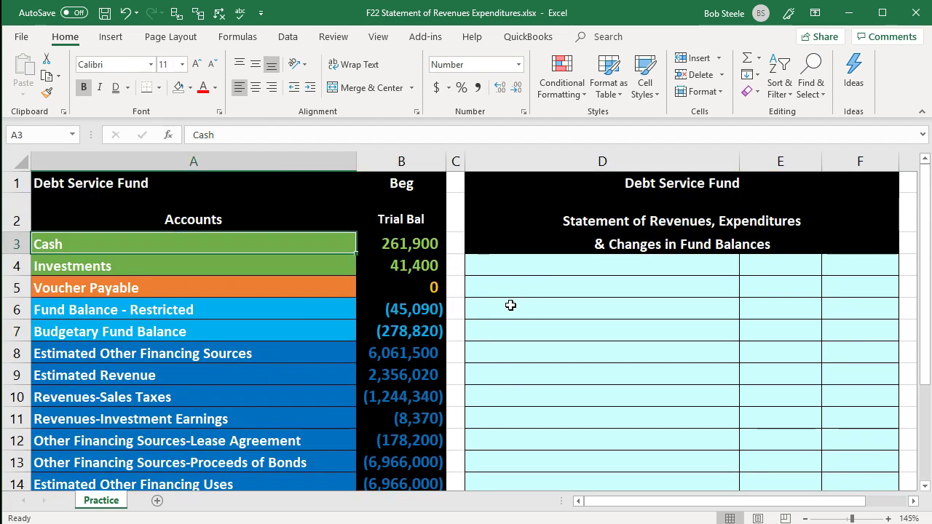
pyautogui.press('Down')
pyautogui.press('Down')
pyautogui.press('Down')
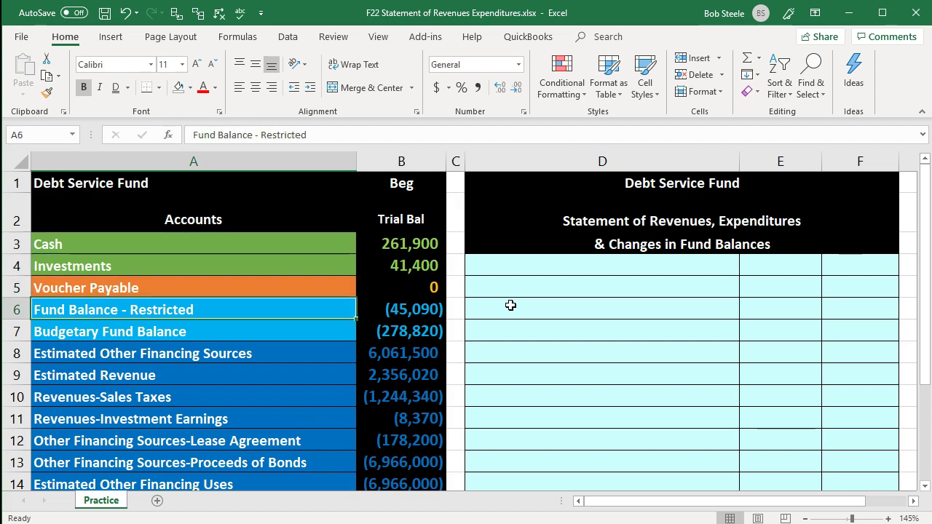
pyautogui.press('Down')
pyautogui.press('Down')
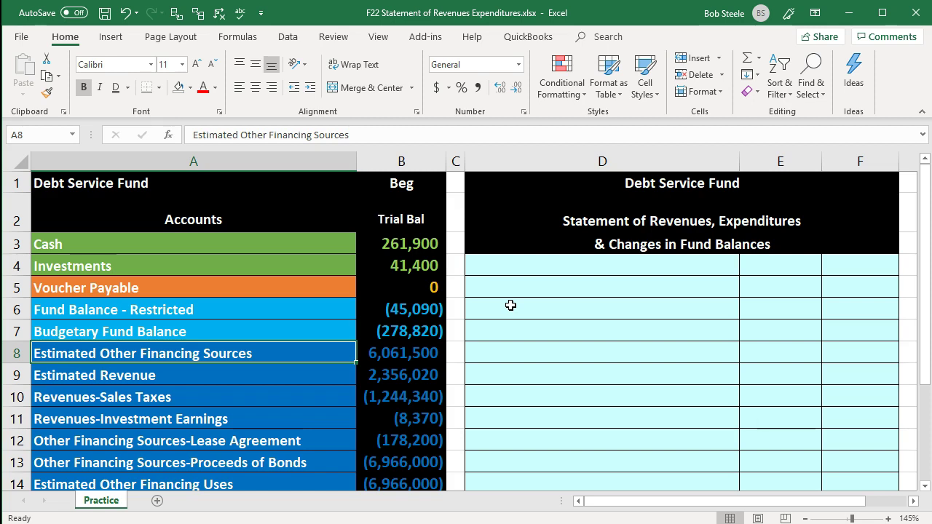
# - Examine the fund balance, budgetary, revenue and expenditure accounts in B6:B18, including the combined estimated amounts in B8:B9
pyautogui.scroll(-1, 510, 305)
pyautogui.moveTo(455, 270); pyautogui.dragTo(452, 375)
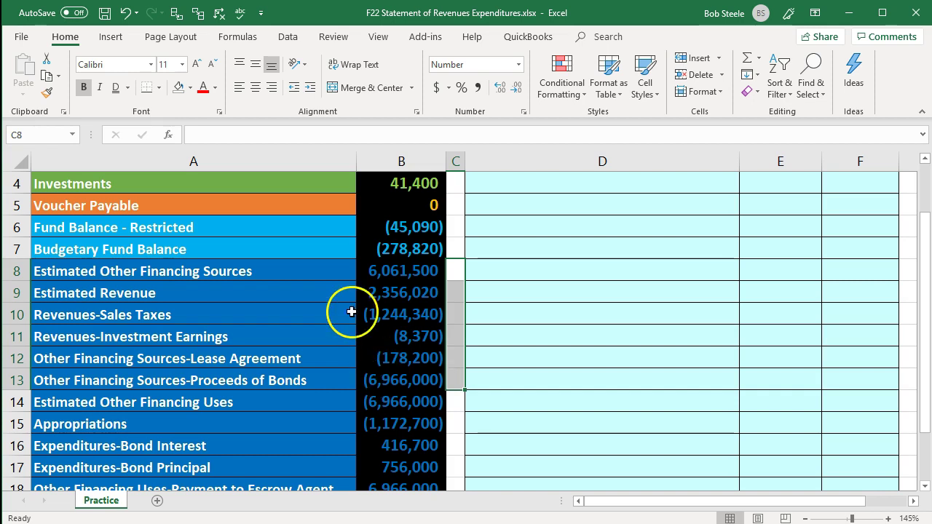
pyautogui.click(292, 225)
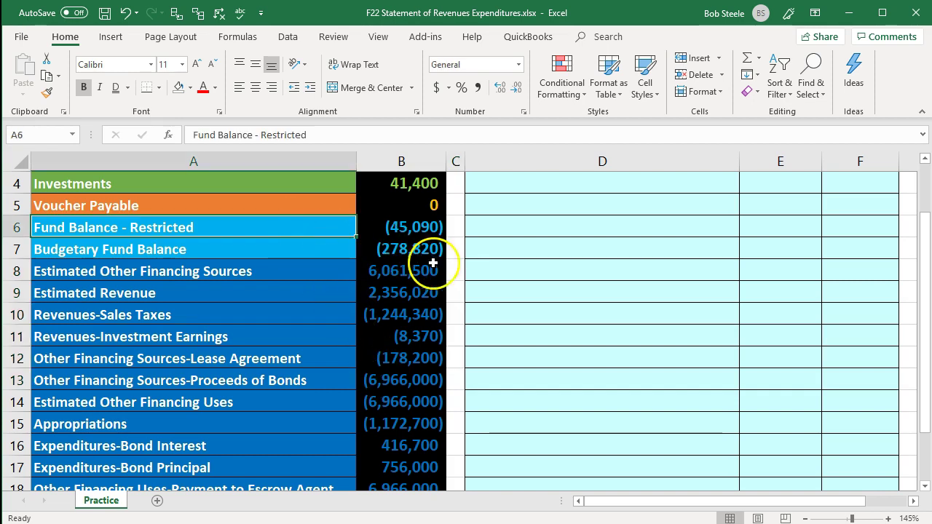
pyautogui.moveTo(449, 270); pyautogui.dragTo(444, 394)
pyautogui.scroll(1, 510, 379)
pyautogui.click(564, 371)
pyautogui.scroll(-1, 564, 371)
pyautogui.moveTo(399, 230); pyautogui.dragTo(389, 406)
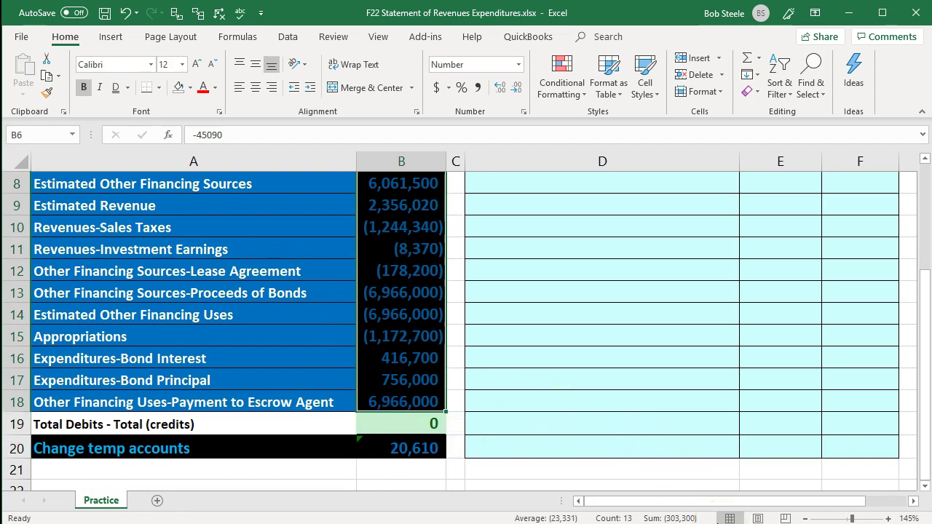
pyautogui.click(603, 441)
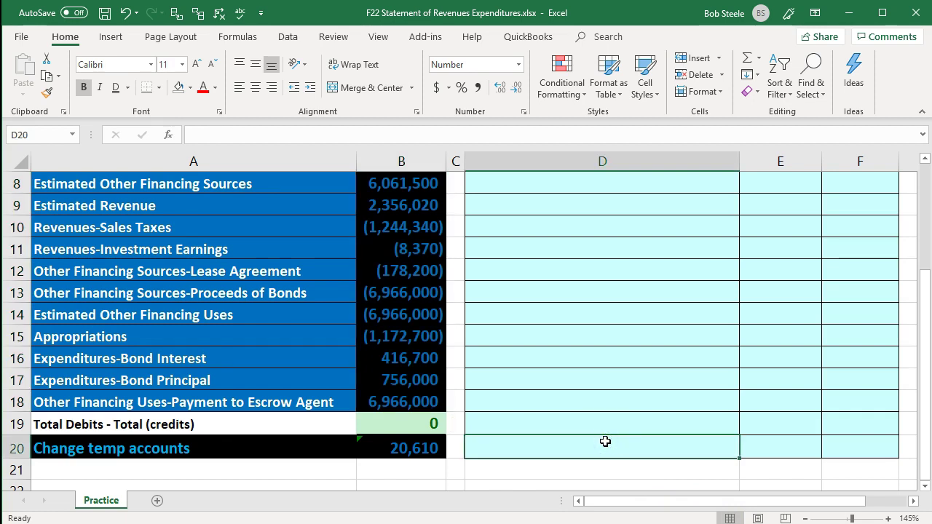
pyautogui.scroll(1, 604, 442)
pyautogui.moveTo(402, 249); pyautogui.dragTo(406, 270)
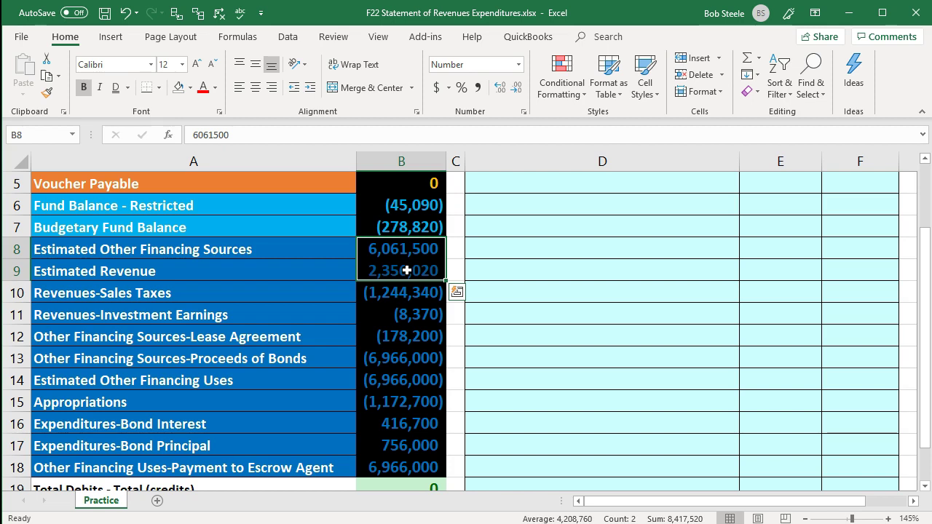
pyautogui.click(379, 308)
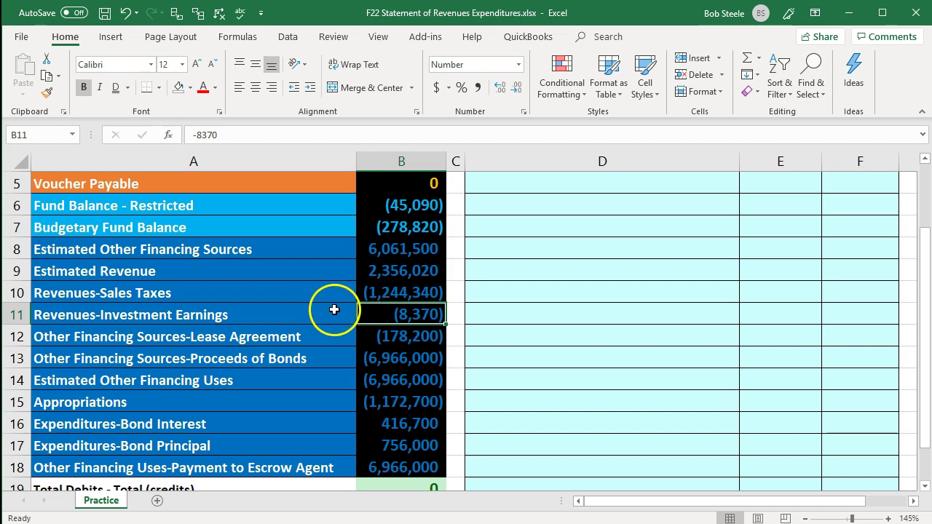
# - Fill C7:C9 with yellow to mark Budgetary Fund Balance, Estimated Other Financing Sources and Estimated Revenue
pyautogui.rightClick(454, 226)
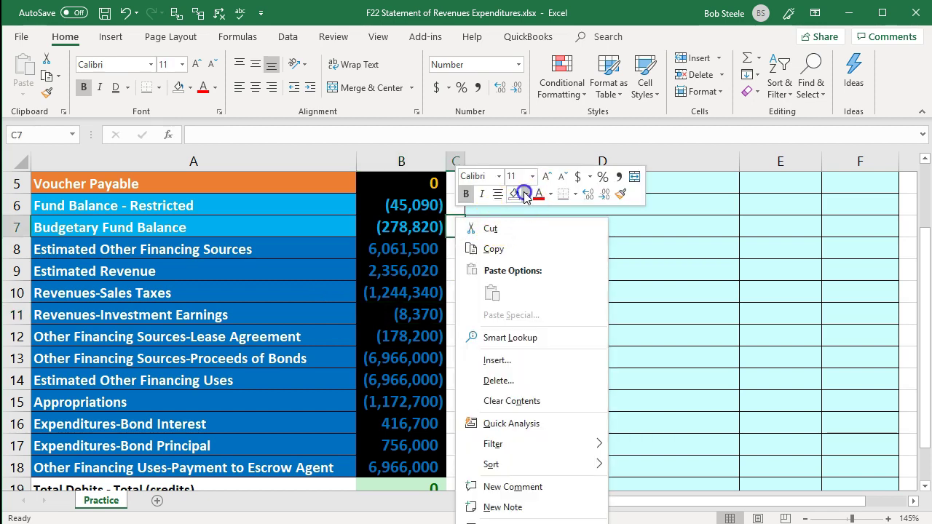
pyautogui.click(525, 194)
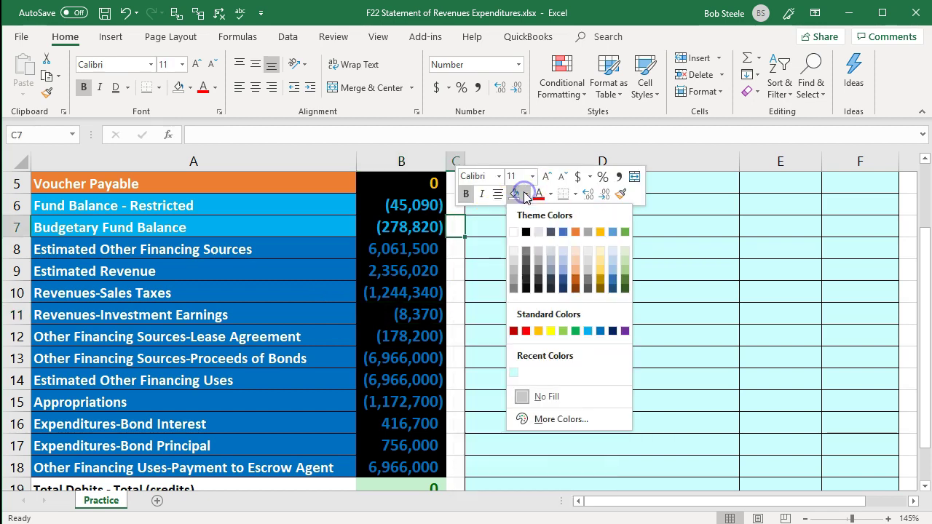
pyautogui.click(551, 331)
pyautogui.click(262, 312)
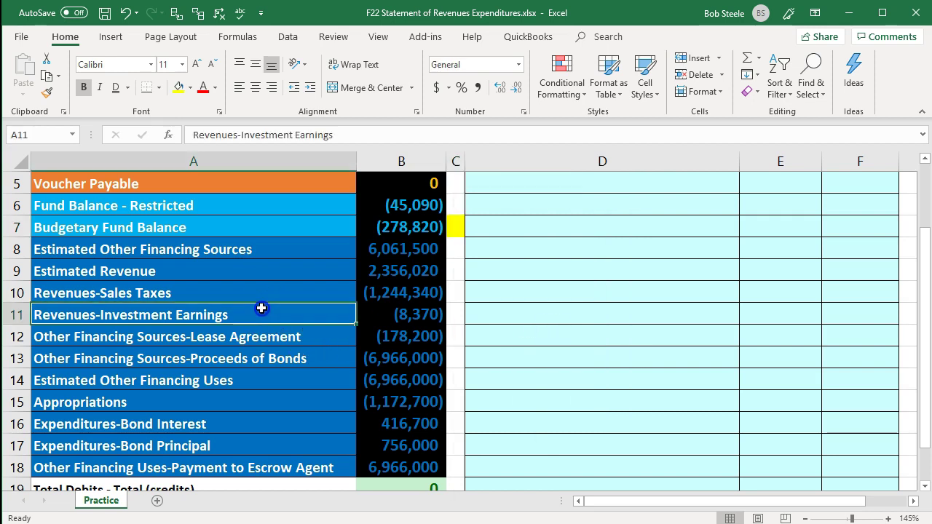
pyautogui.moveTo(459, 249); pyautogui.dragTo(460, 271)
pyautogui.rightClick(460, 271)
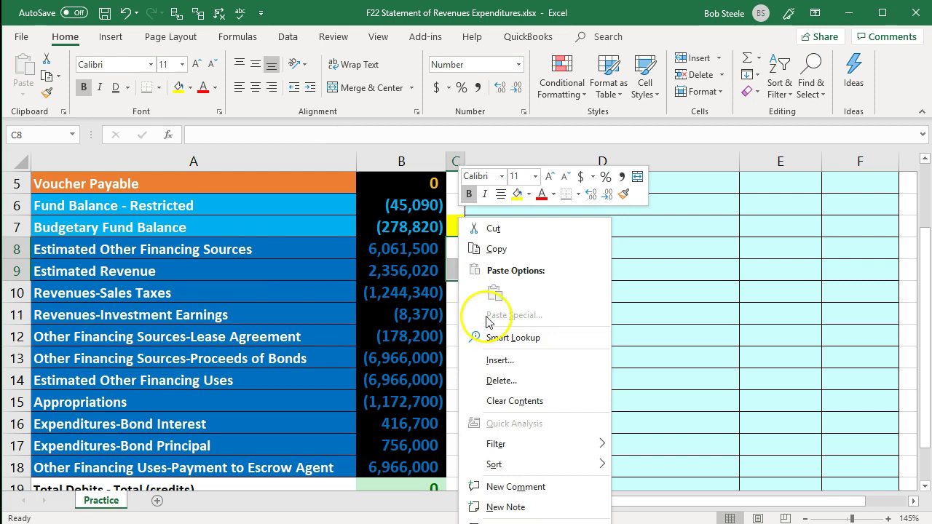
pyautogui.click(516, 194)
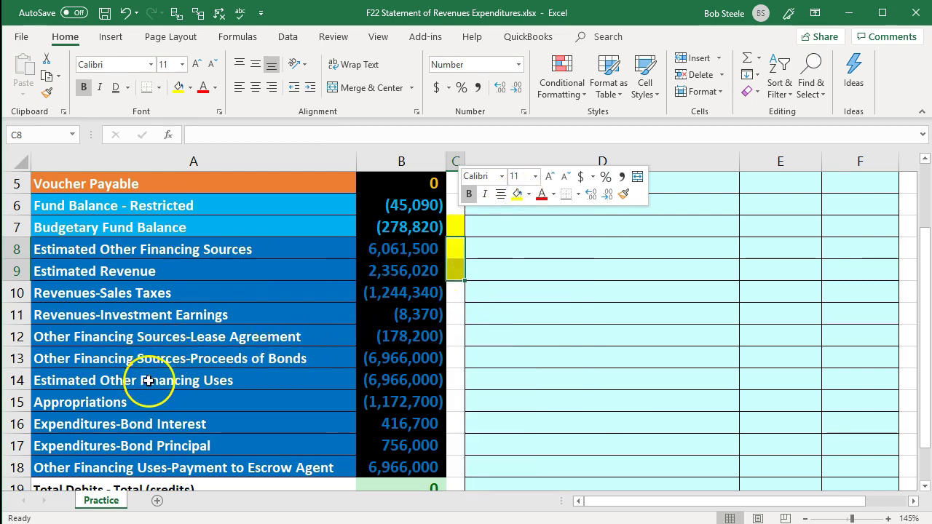
# - Fill C14 and C15 with yellow to mark Estimated Other Financing Uses and Appropriations
pyautogui.rightClick(455, 395)
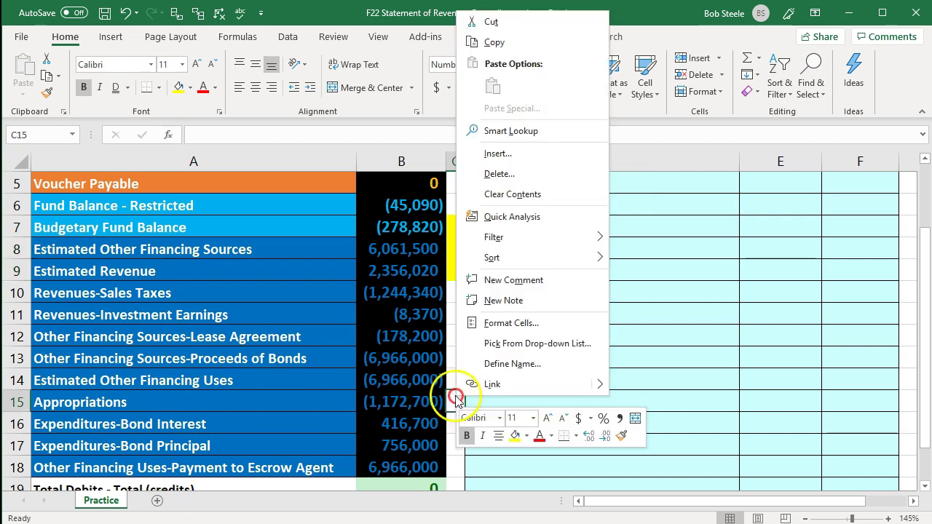
pyautogui.click(514, 435)
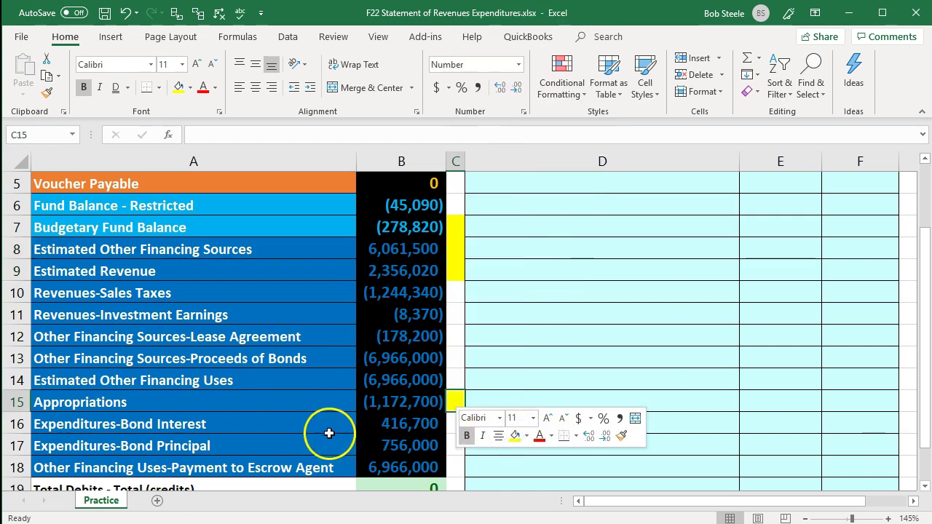
pyautogui.rightClick(452, 378)
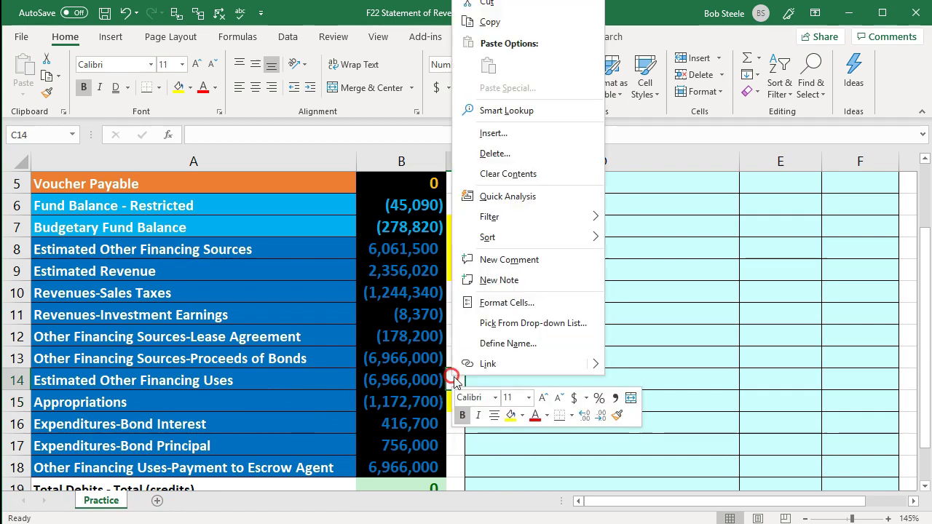
pyautogui.click(510, 415)
pyautogui.click(210, 421)
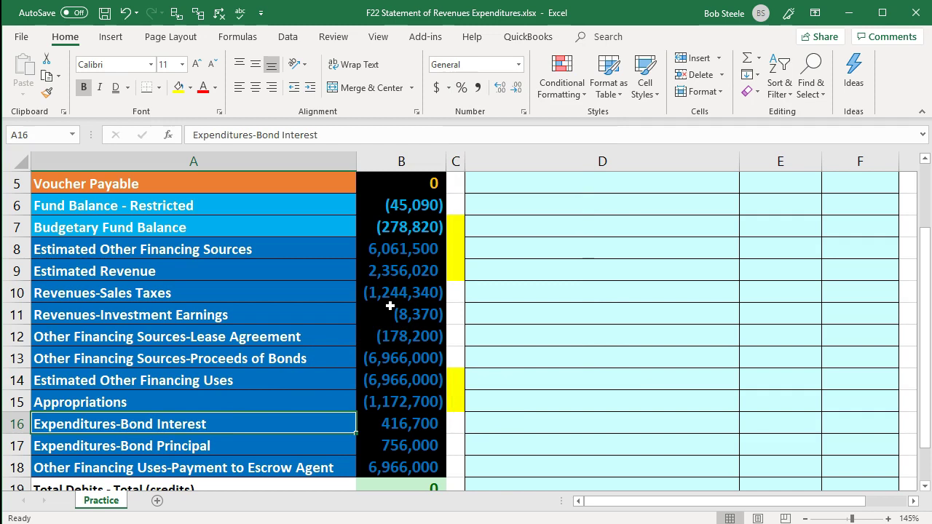
# - Check the combined sum of the marked budgetary amounts in B7:B9 and B14:B15 by selecting them together
pyautogui.scroll(-2, 390, 306)
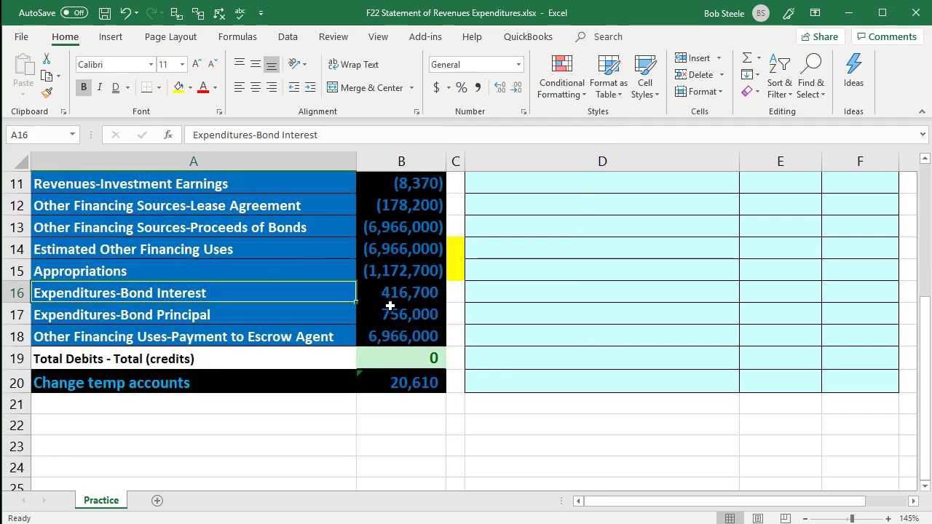
pyautogui.scroll(3, 391, 306)
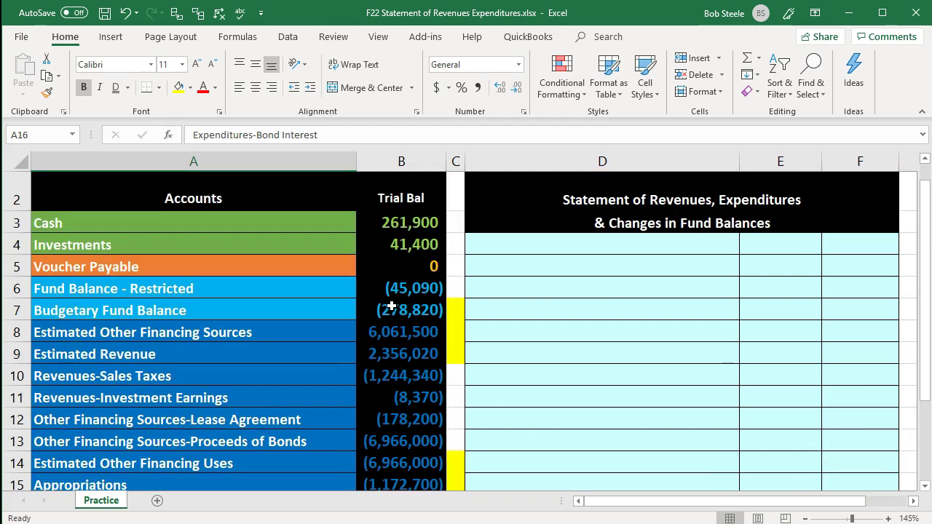
pyautogui.moveTo(391, 306); pyautogui.dragTo(399, 352)
pyautogui.scroll(-2, 398, 352)
pyautogui.moveTo(413, 314); pyautogui.dragTo(414, 329)
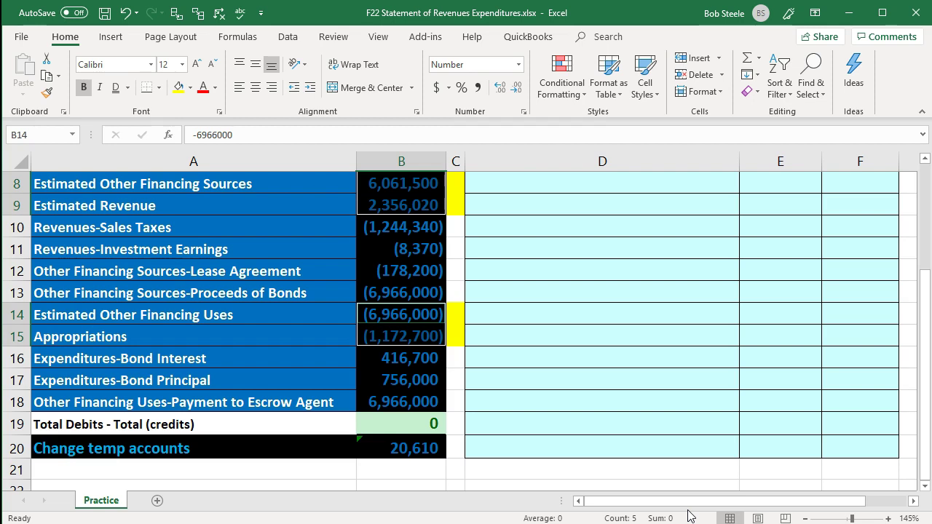
# - Enter =sum(B10:B13)+sum(B16:B18) in B21 to total the actual activity accounts, accepting the proposed closing-parenthesis correction
pyautogui.click(414, 466)
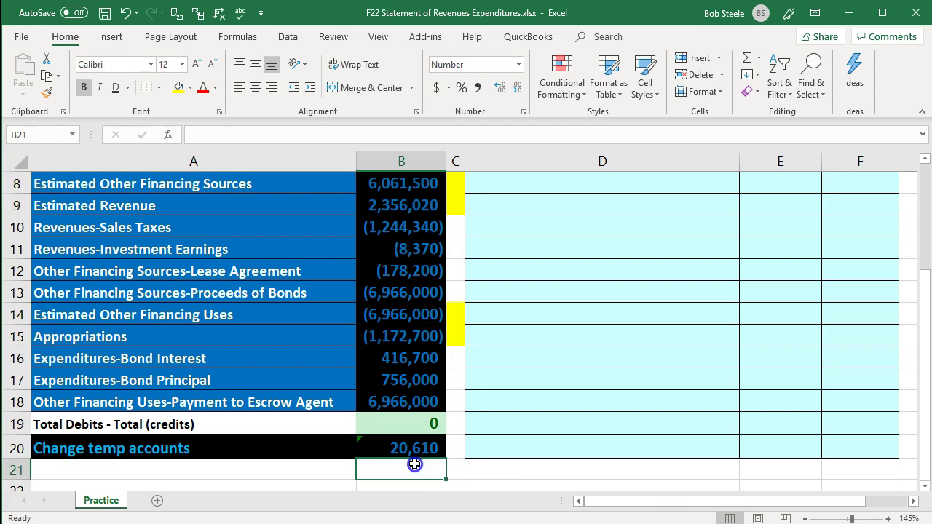
pyautogui.write('=sum(')
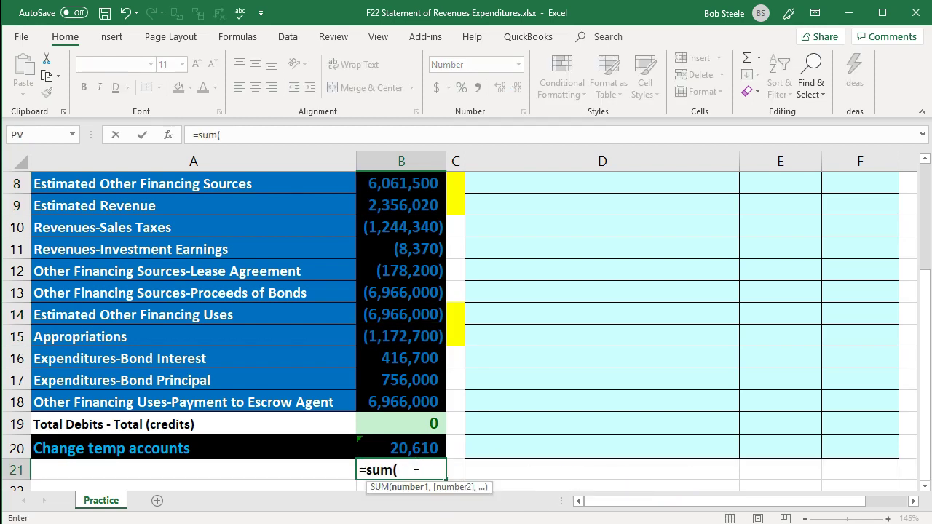
pyautogui.scroll(1, 416, 466)
pyautogui.moveTo(423, 298); pyautogui.dragTo(414, 349)
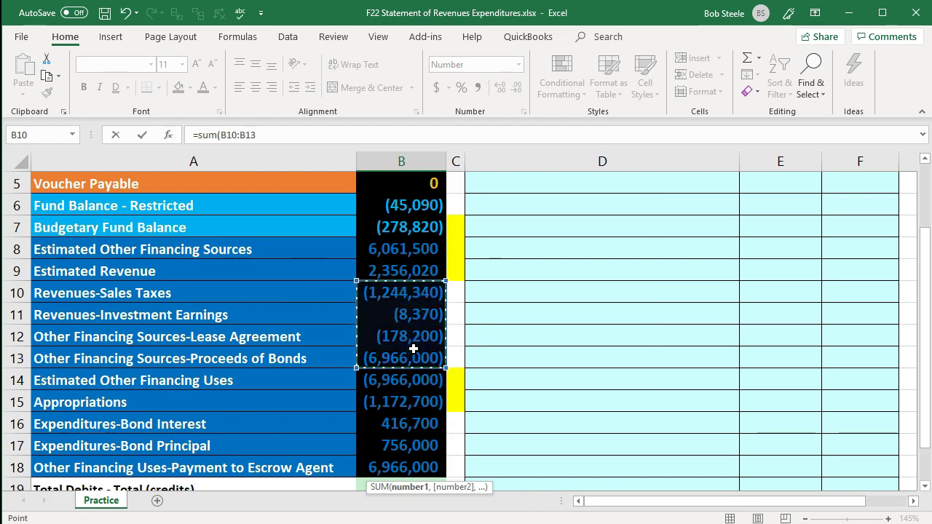
pyautogui.write(')+sum(')
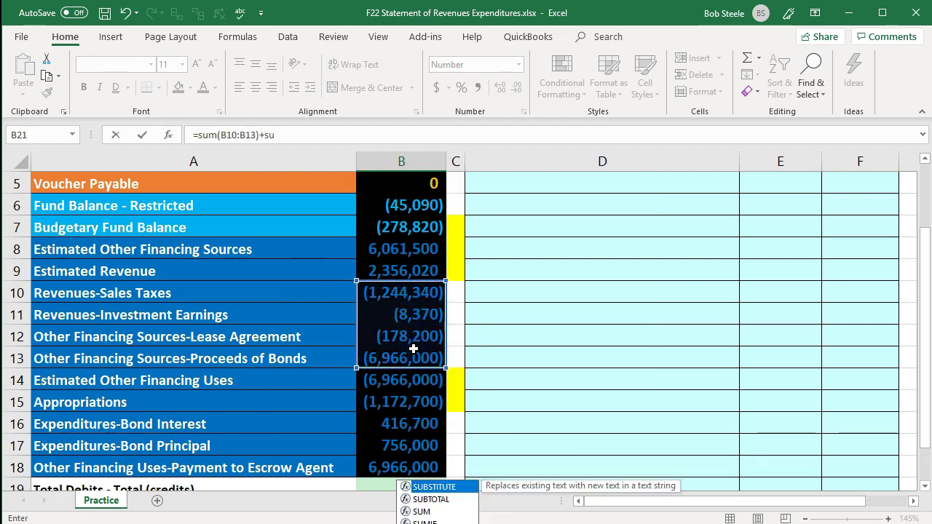
pyautogui.moveTo(414, 420); pyautogui.dragTo(409, 466)
pyautogui.press('Return')
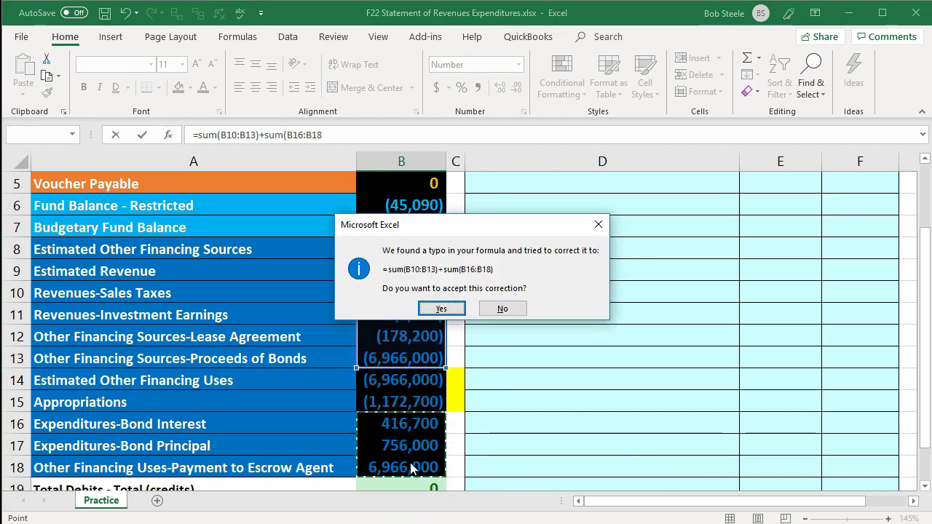
pyautogui.press('Return')
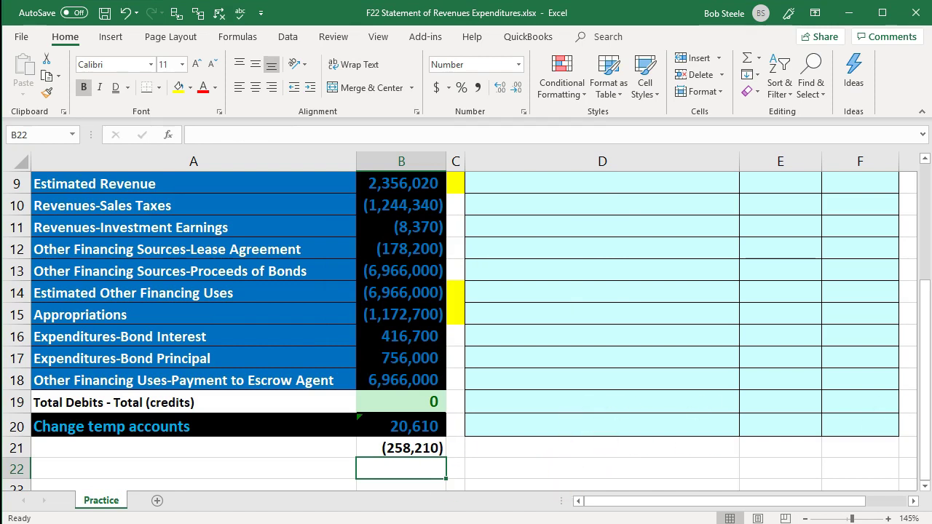
# - Enter the heading Revenues: in D4 and the indented label Sales Taxes in D5 of the statement
pyautogui.click(766, 423)
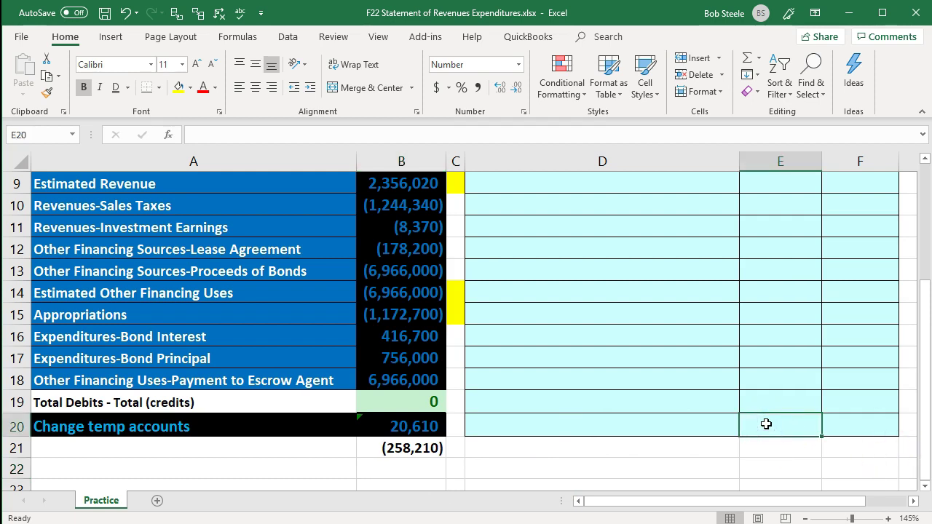
pyautogui.click(741, 408)
pyautogui.scroll(3, 741, 409)
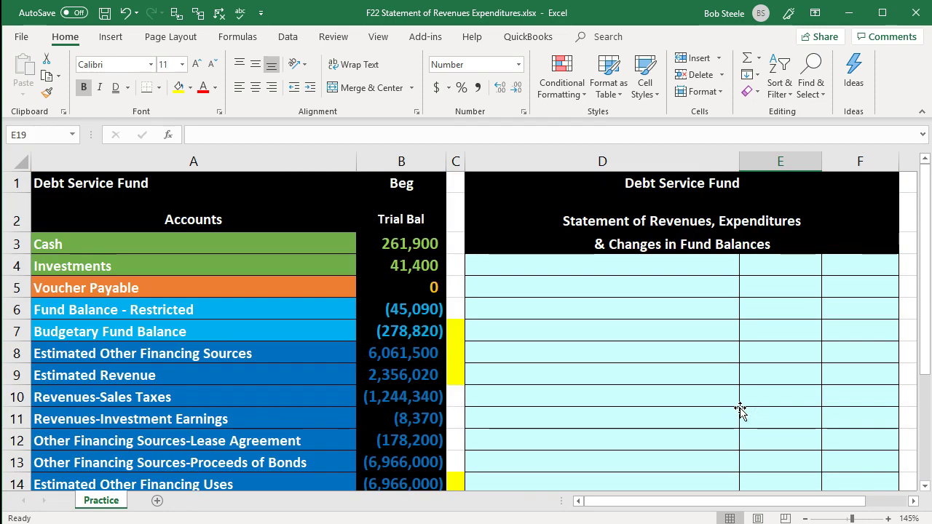
pyautogui.click(562, 268)
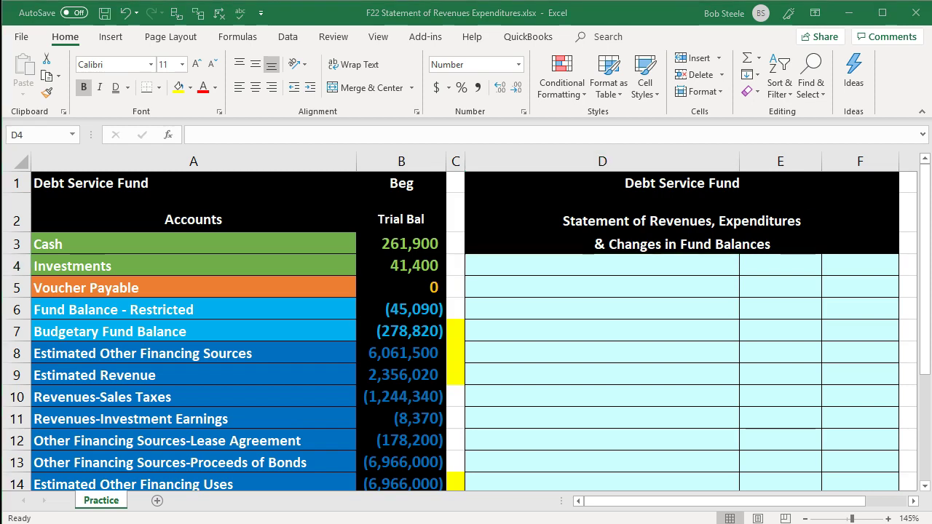
pyautogui.click(532, 263)
pyautogui.hotkey('ctrl', 'v')
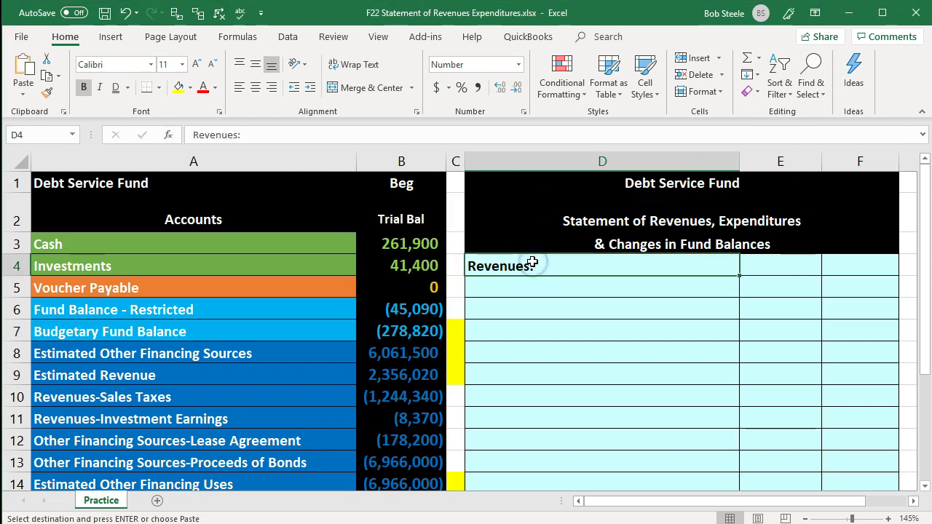
pyautogui.click(526, 291)
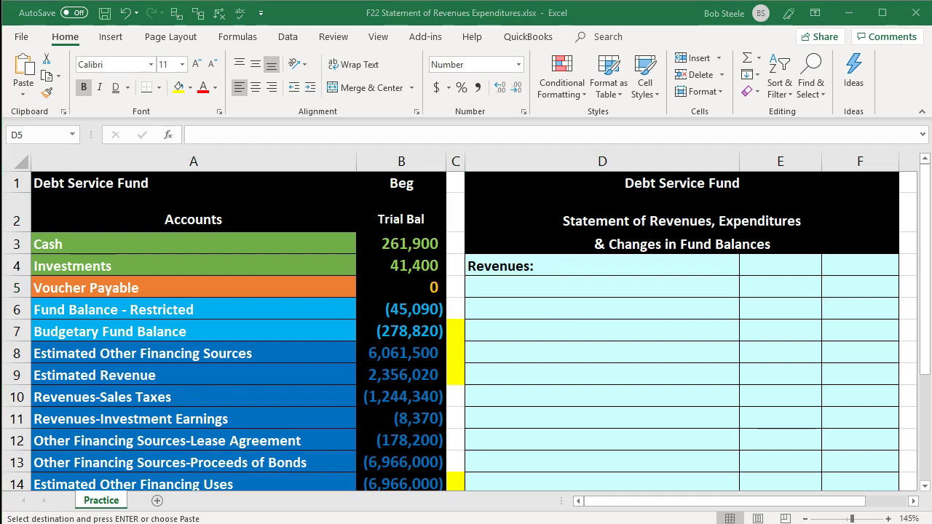
pyautogui.click(533, 289)
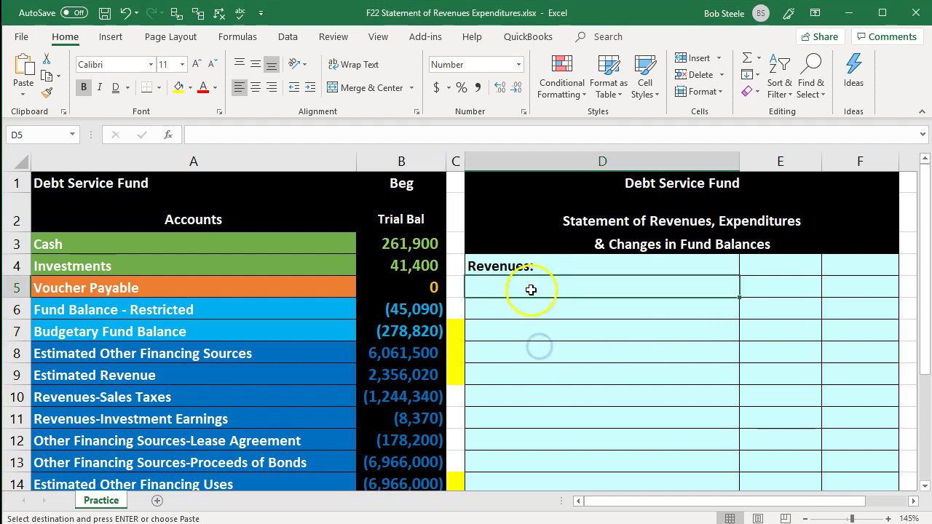
pyautogui.write('Sales Taxes')
# - Enter =-B10 in E5 to bring in the Revenues-Sales Taxes balance as a positive amount
pyautogui.click(142, 409)
pyautogui.click(142, 397)
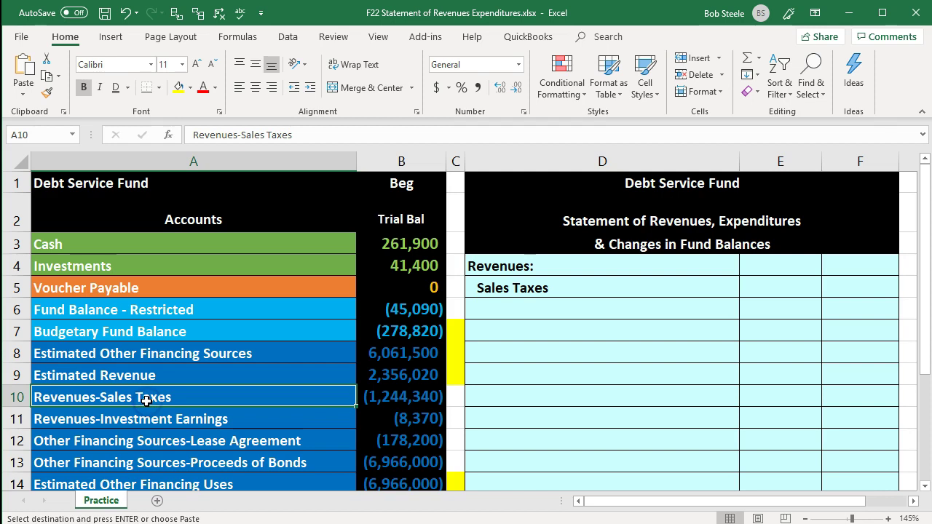
pyautogui.press('Right')
pyautogui.press('Right')
pyautogui.press('Right')
pyautogui.press('Up')
pyautogui.press('Up')
pyautogui.press('Up')
pyautogui.press('Up')
pyautogui.press('Up')
pyautogui.press('Right')
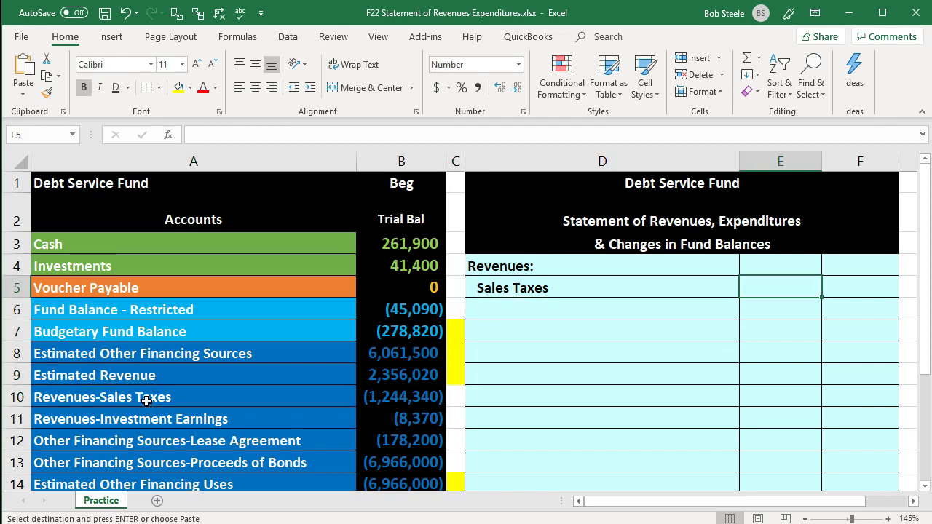
pyautogui.write('-')
pyautogui.press('Left')
pyautogui.press('Left')
pyautogui.press('Left')
pyautogui.press('Down')
pyautogui.press('Down')
pyautogui.press('Down')
pyautogui.press('Down')
pyautogui.press('Down')
pyautogui.press('Return')
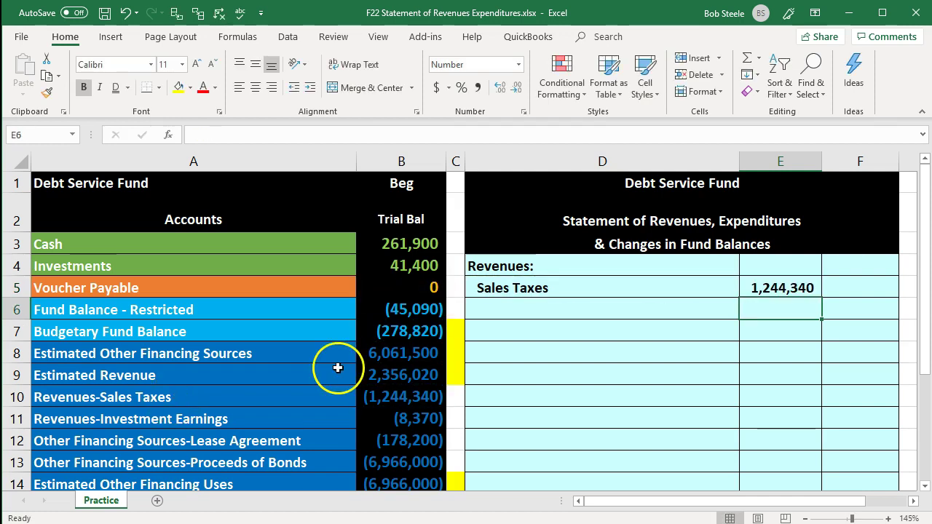
# - Fill C10 with green to mark Revenues-Sales Taxes as carried to the statement
pyautogui.click(455, 396)
pyautogui.rightClick(457, 397)
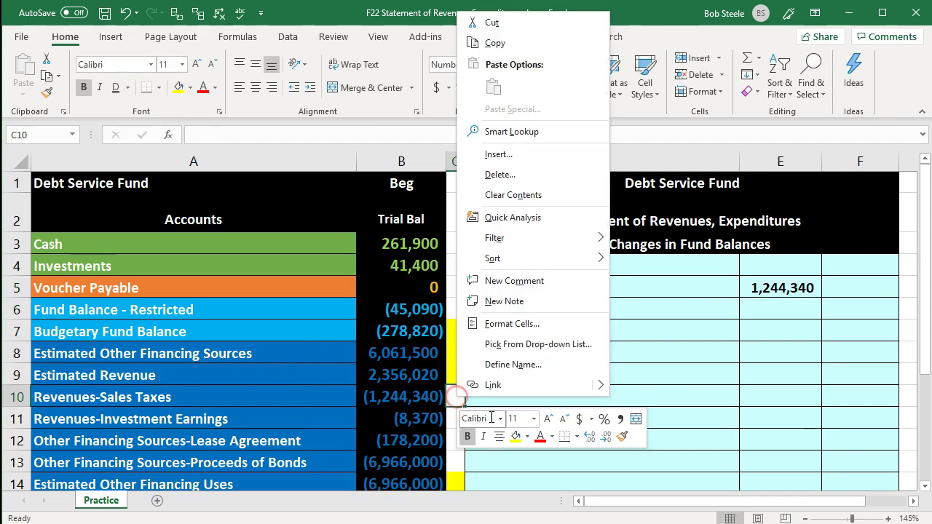
pyautogui.click(527, 436)
pyautogui.click(566, 329)
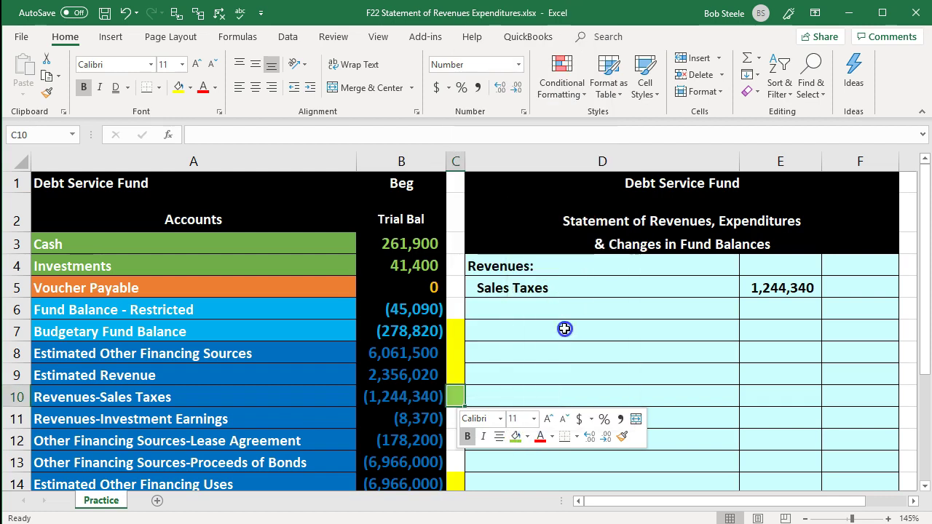
# - Enter the indented label Investment Earnings in D6, below Sales Taxes
pyautogui.click(397, 421)
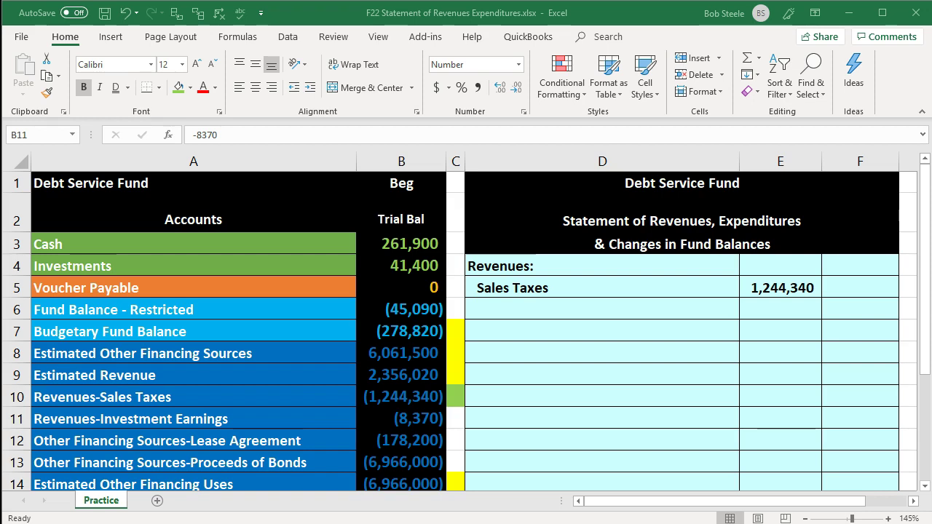
pyautogui.hotkey('ctrl', 'c')
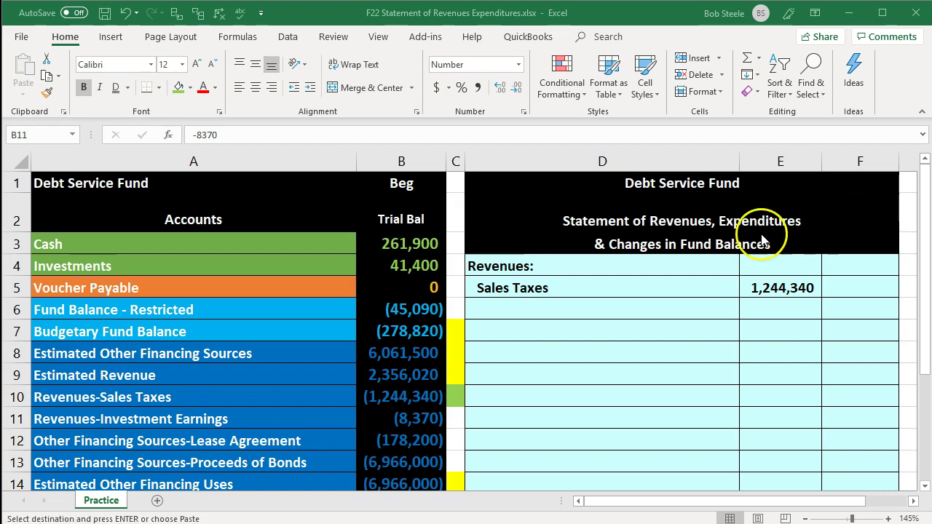
pyautogui.click(636, 301)
pyautogui.write('Investment Earnings')
pyautogui.press('Tab')
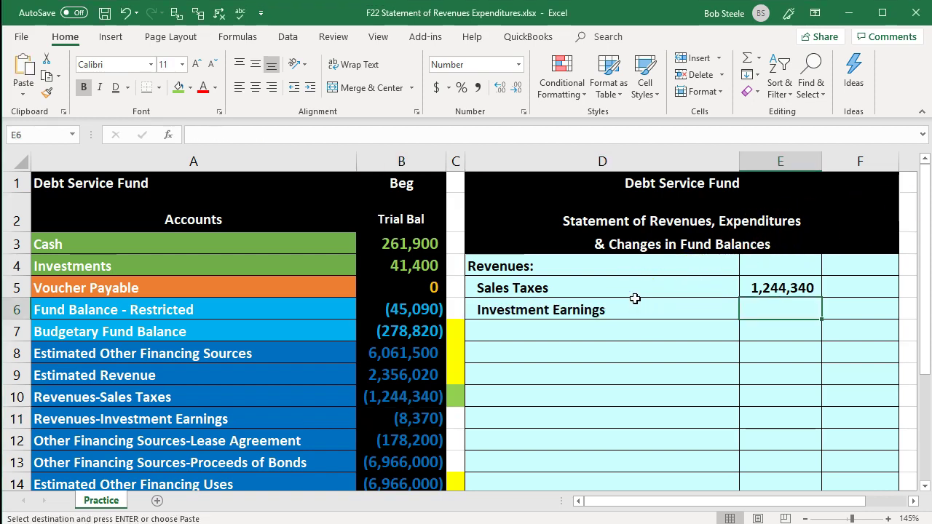
# - Enter =-B11 in E6 to bring in the Revenues-Investment Earnings balance with its sign flipped
pyautogui.write('-')
pyautogui.press('Left')
pyautogui.press('Left')
pyautogui.press('Left')
pyautogui.press('Down')
pyautogui.press('Down')
pyautogui.press('Down')
pyautogui.press('Down')
pyautogui.press('Down')
pyautogui.press('Return')
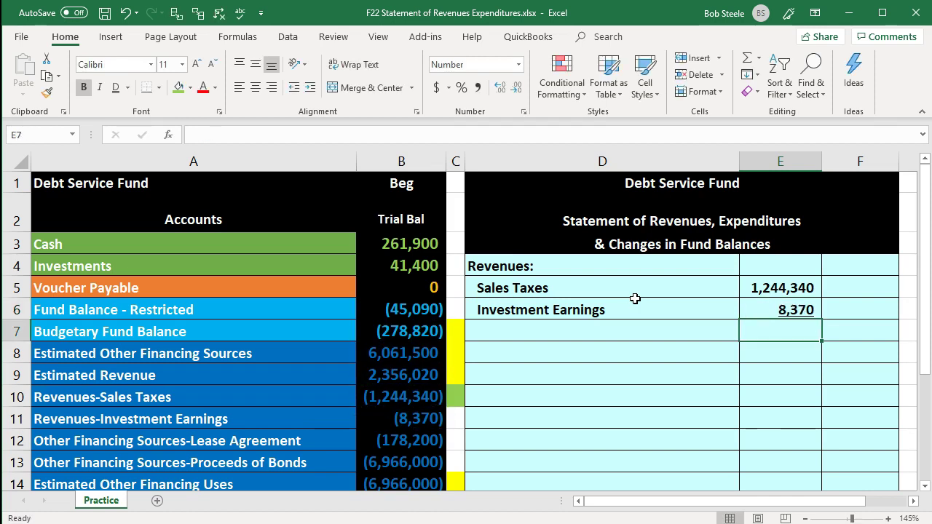
# - Fill C11 with the same green to mark Revenues-Investment Earnings as used
pyautogui.click(449, 418)
pyautogui.rightClick(449, 418)
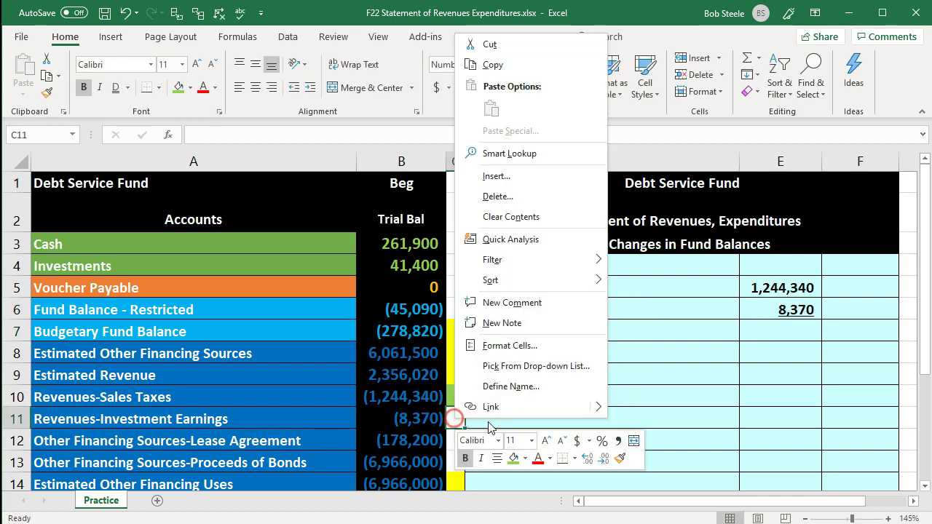
pyautogui.click(512, 459)
pyautogui.click(696, 308)
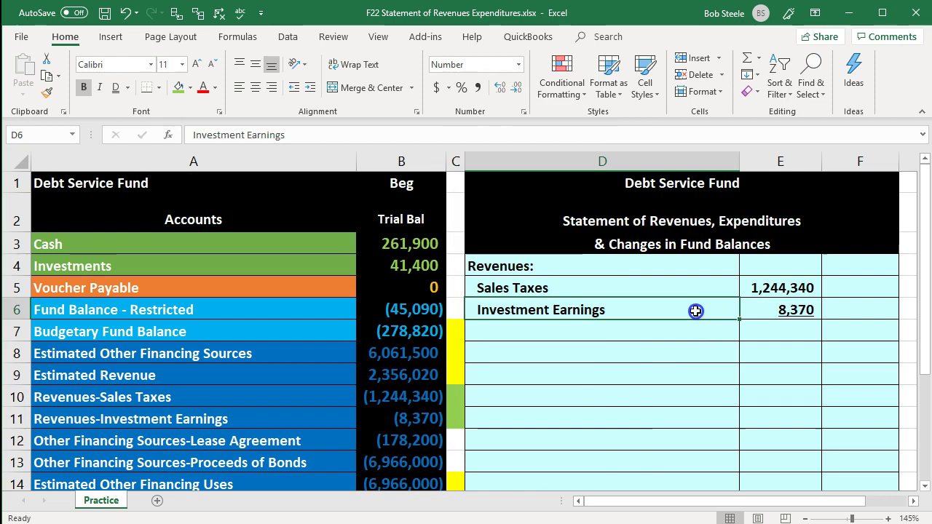
pyautogui.click(763, 308)
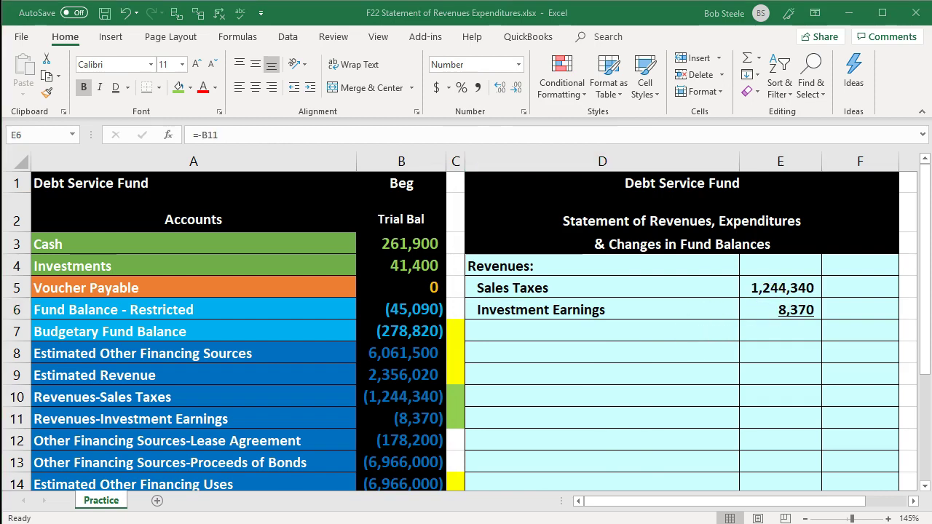
# - Add the label Total Revenues in D7 and sum E5:E6 in F7
pyautogui.click(591, 327)
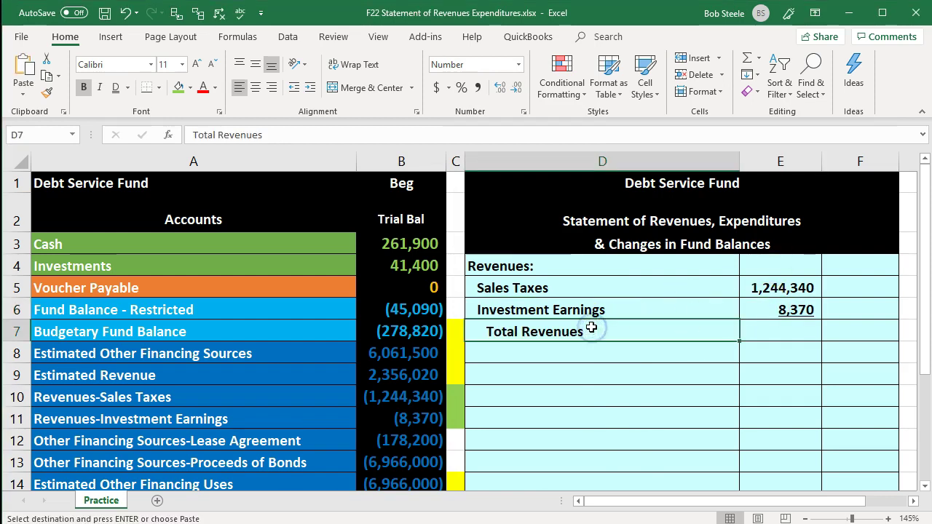
pyautogui.press('Right')
pyautogui.press('Right')
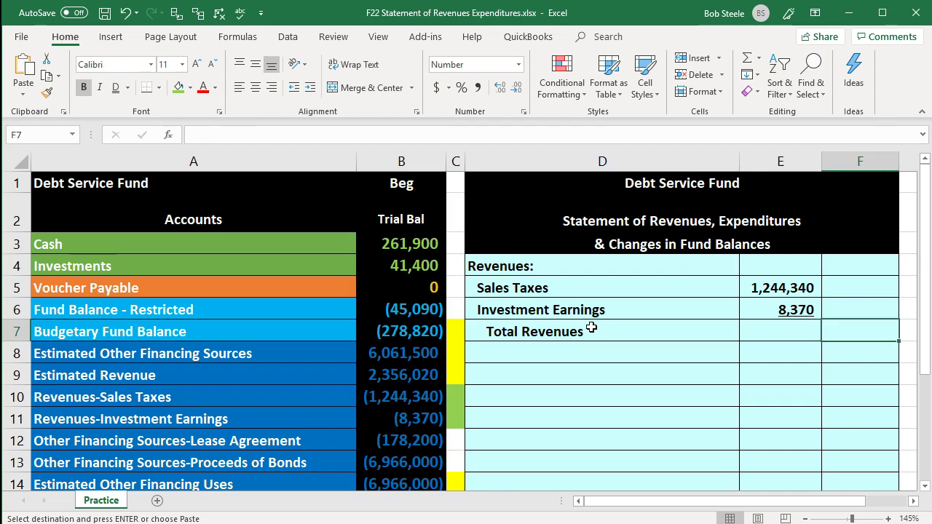
pyautogui.write('=sum(')
pyautogui.press('Left')
pyautogui.press('Up')
pyautogui.hotkey('shift', 'Up')
pyautogui.press('Return')
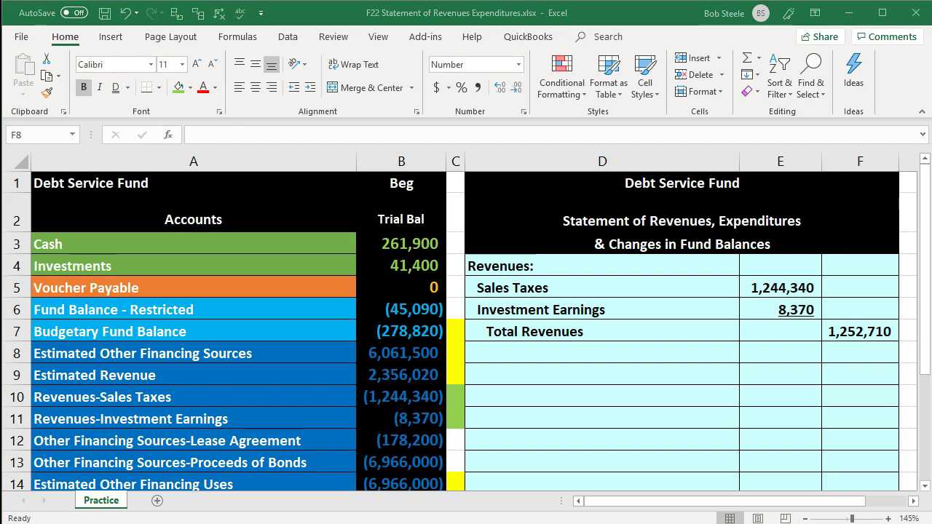
# - Enter the section heading Expenditures: in D8 below Total Revenues
pyautogui.hotkey('ctrl', 'c')
pyautogui.click(618, 354)
pyautogui.hotkey('ctrl', 'v')
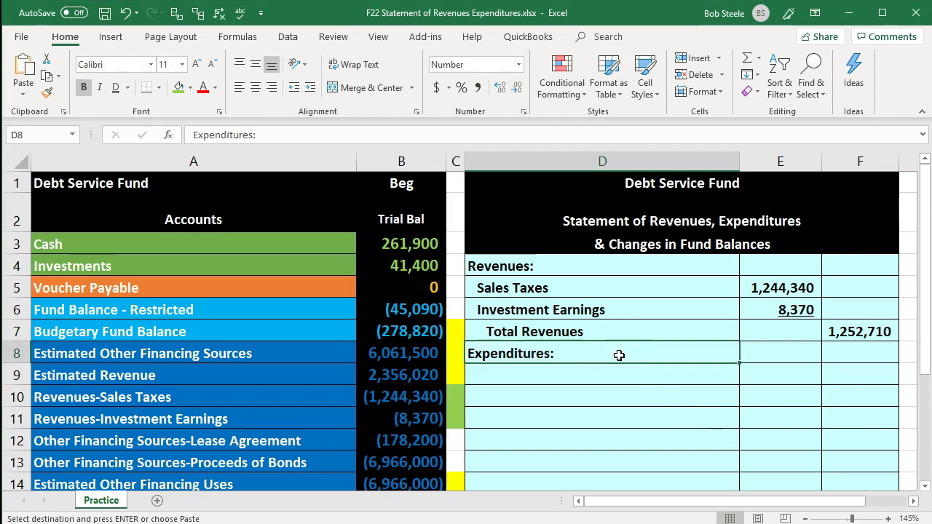
# - Add a Bond Interest line in D9 and link its amount in E9 to the trial balance with =B16
pyautogui.click(595, 442)
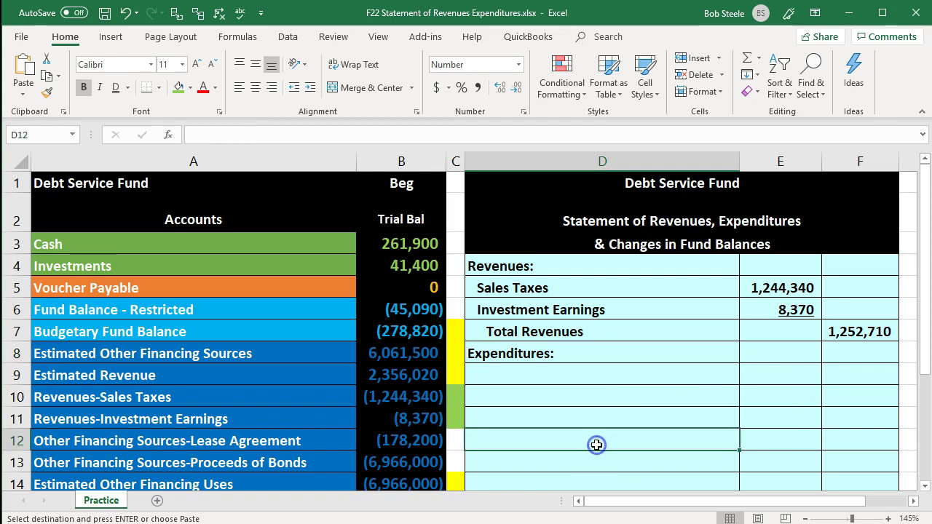
pyautogui.scroll(-1, 595, 444)
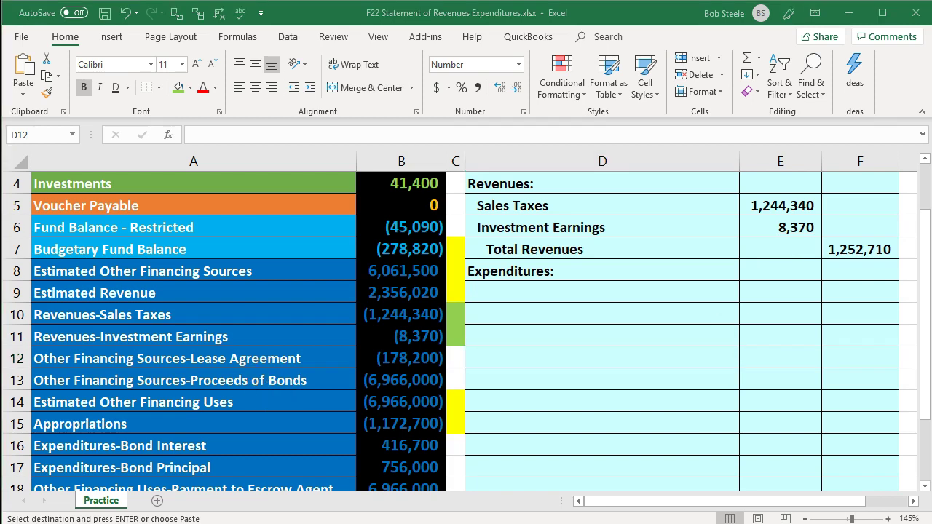
pyautogui.click(532, 293)
pyautogui.hotkey('ctrl', 'v')
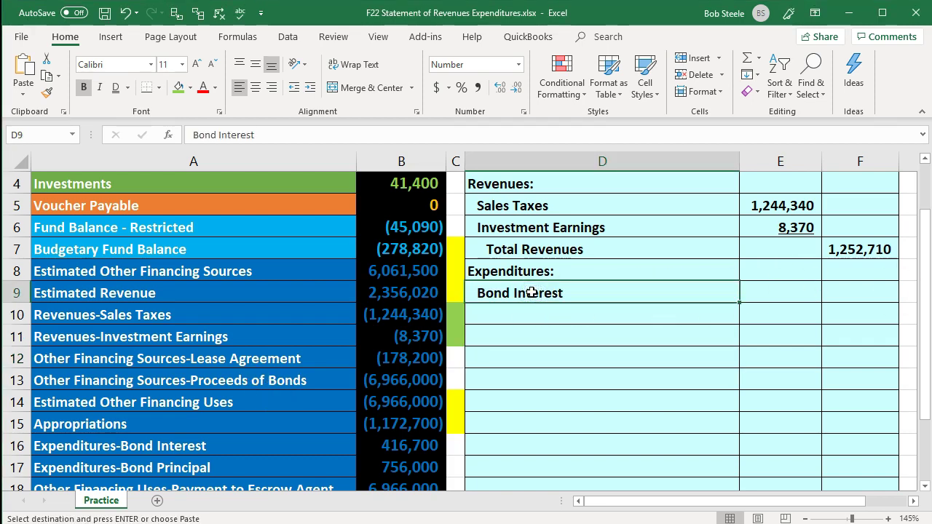
pyautogui.press('Right')
pyautogui.write('=')
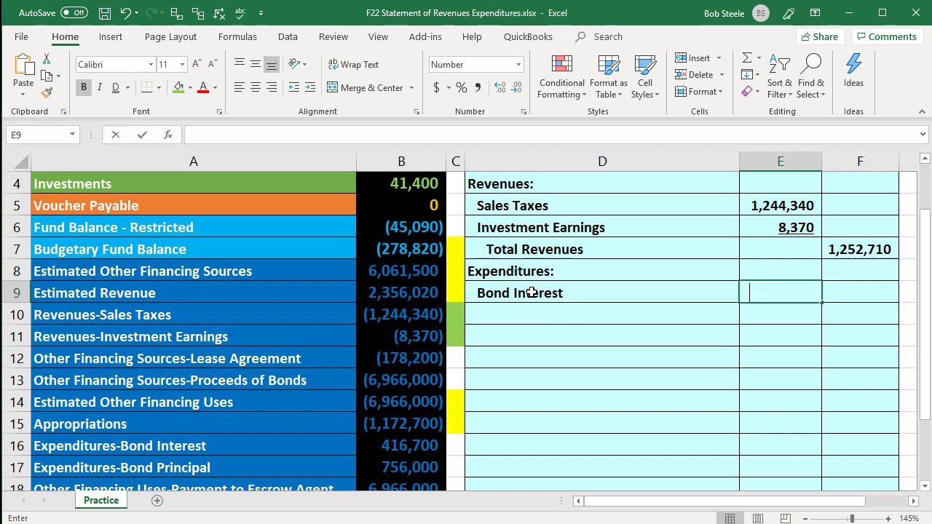
pyautogui.click(410, 441)
pyautogui.press('Return')
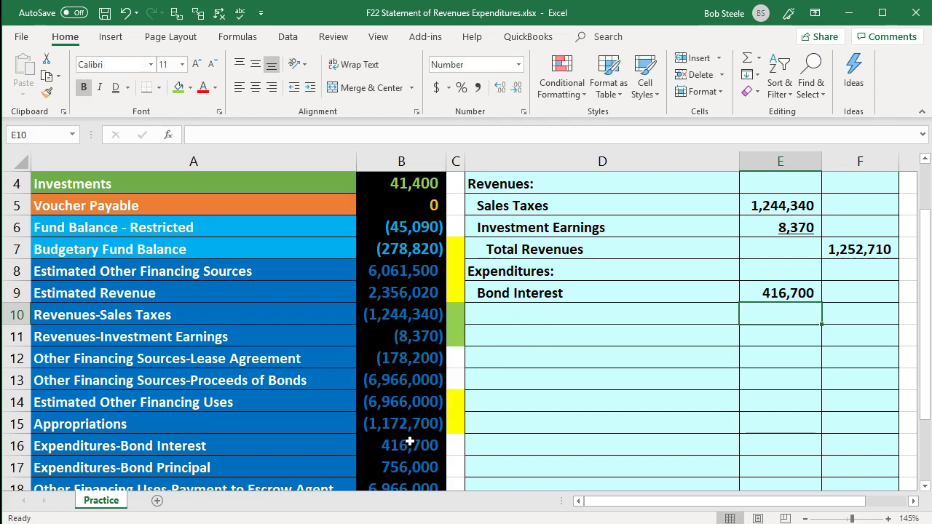
# - Fill C16 with green to mark Expenditures-Bond Interest as carried to the statement
pyautogui.click(455, 445)
pyautogui.rightClick(457, 445)
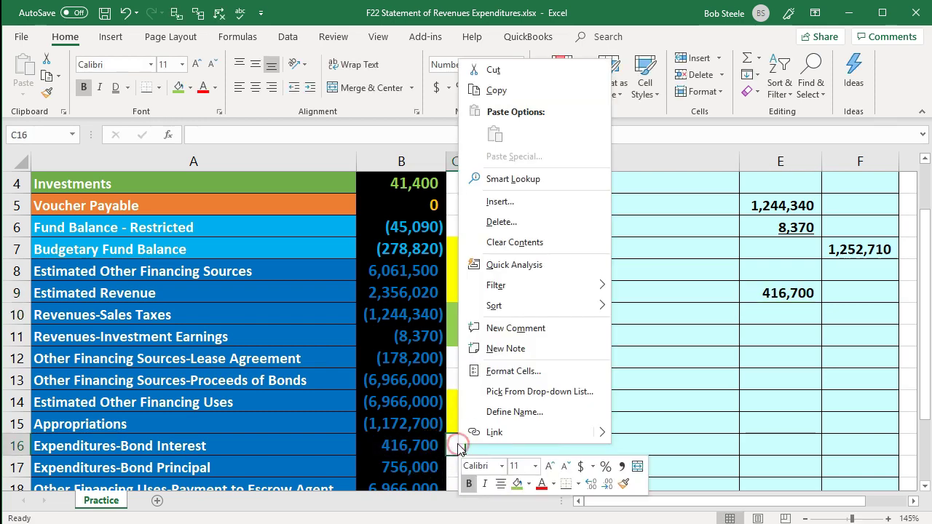
pyautogui.click(517, 484)
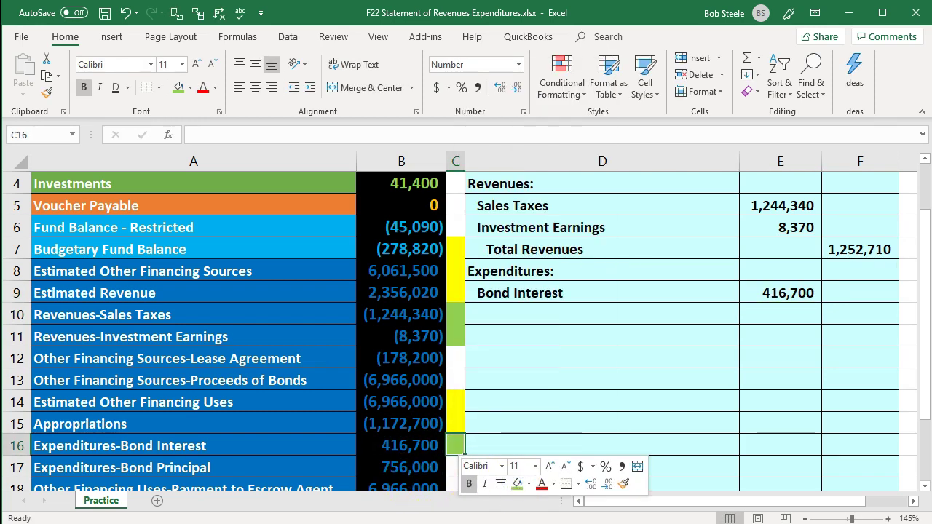
# - Add a Bond Principal line in D10 and link its amount in E10 to the trial balance with =B17
pyautogui.hotkey('ctrl', 'c')
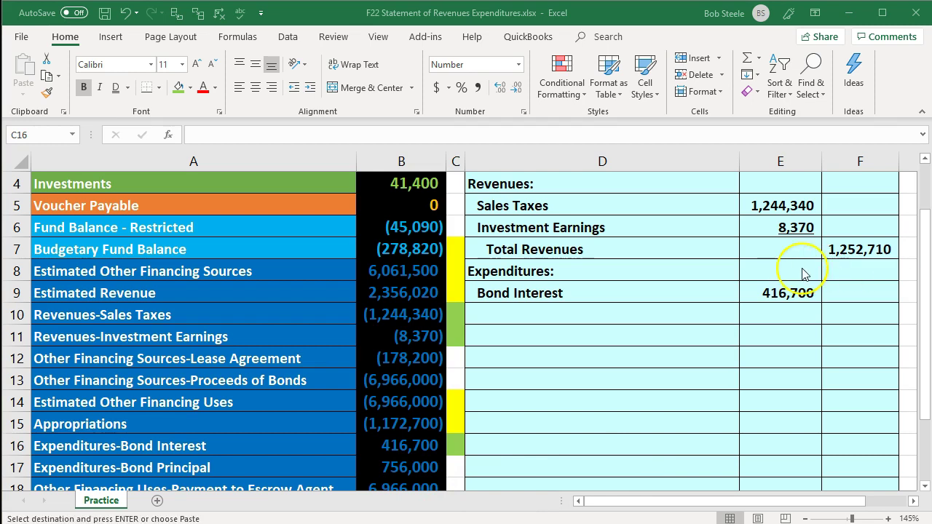
pyautogui.click(602, 308)
pyautogui.write('Bond Principal')
pyautogui.press('Tab')
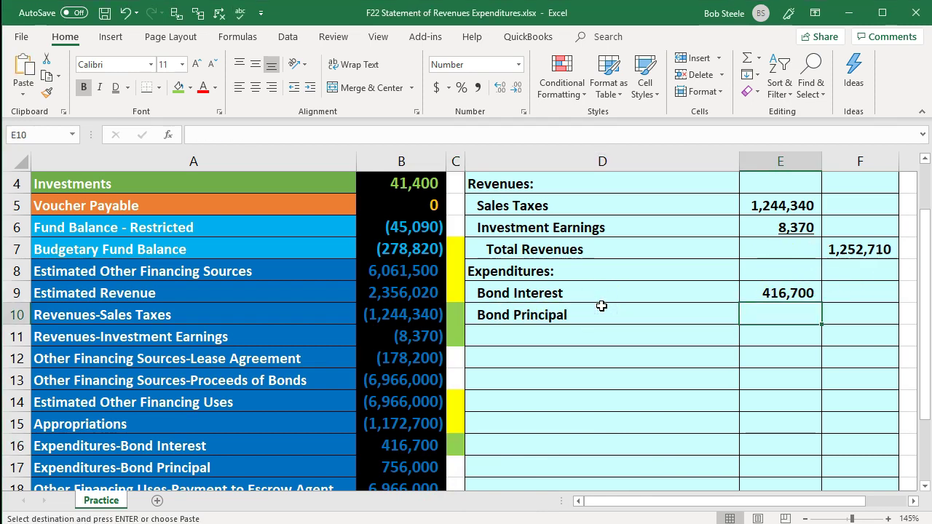
pyautogui.write('=')
pyautogui.click(428, 469)
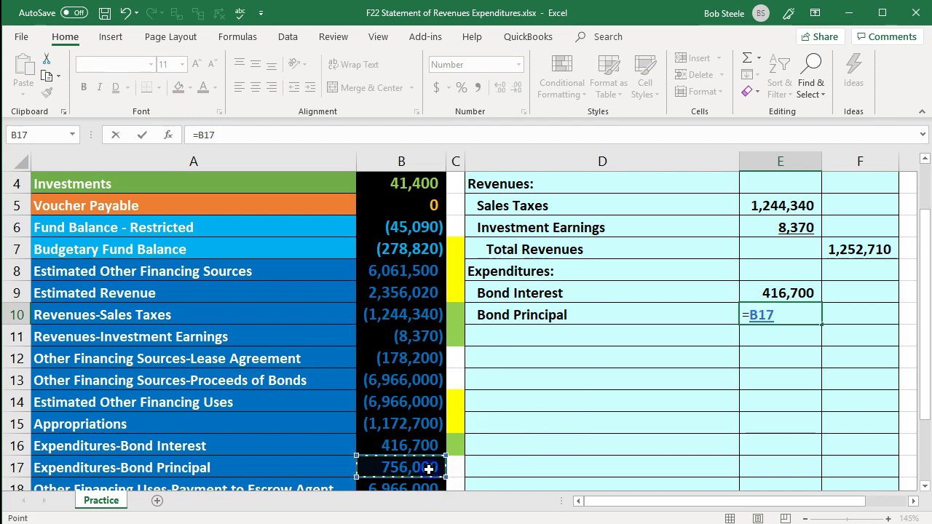
pyautogui.press('Return')
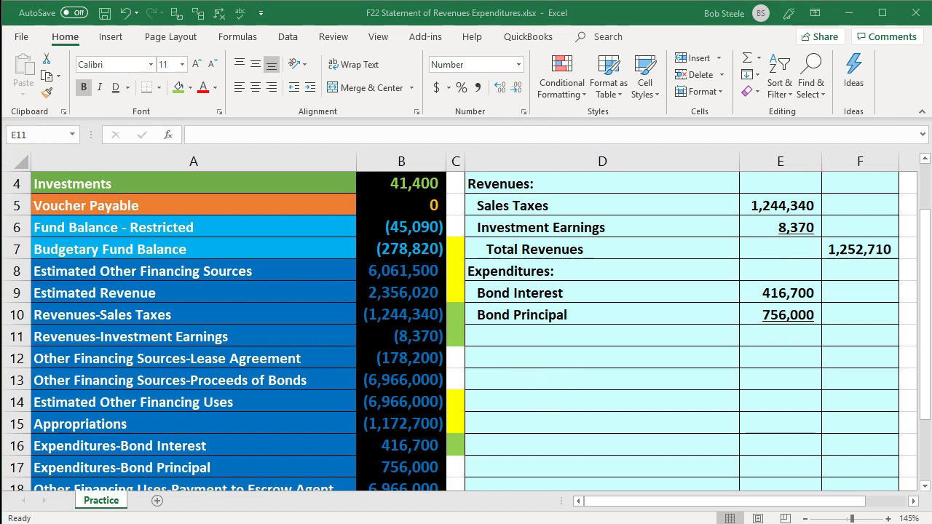
# - Add a Total Expenditures line in D11 and total the expenditures in F11 with =SUM(E9:E11)
pyautogui.click(626, 339)
pyautogui.hotkey('ctrl', 'v')
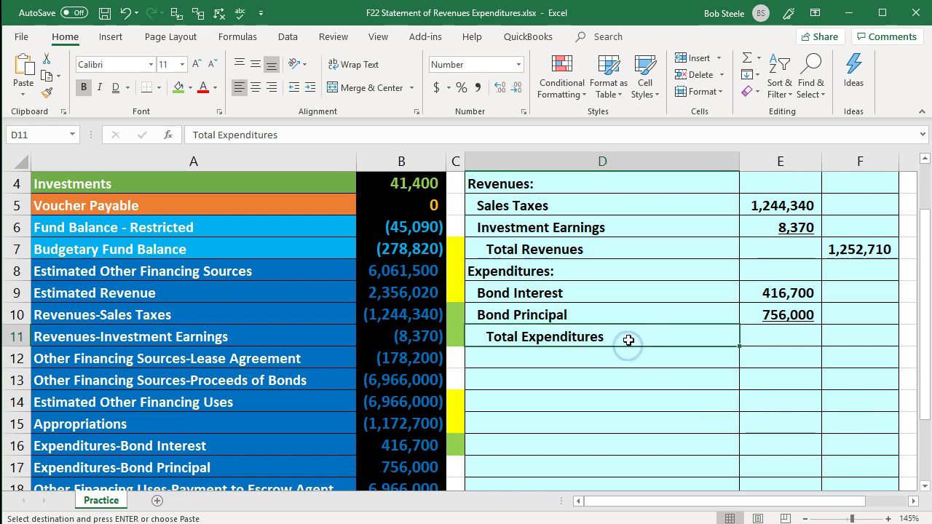
pyautogui.press('Right')
pyautogui.press('Right')
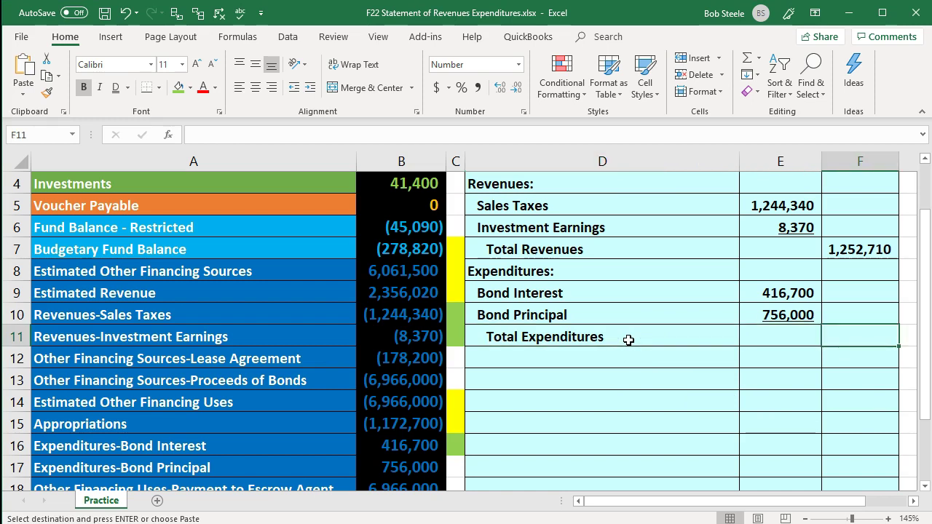
pyautogui.write('=')
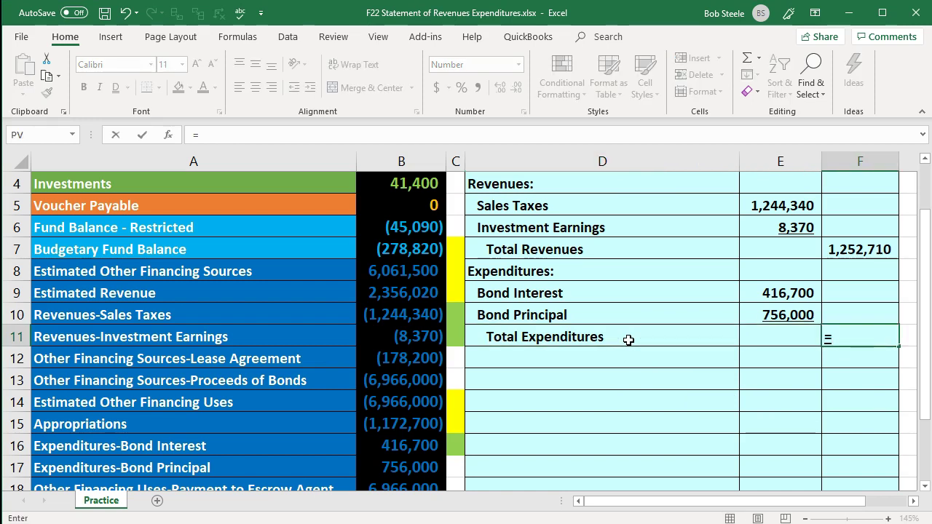
pyautogui.write('sum(')
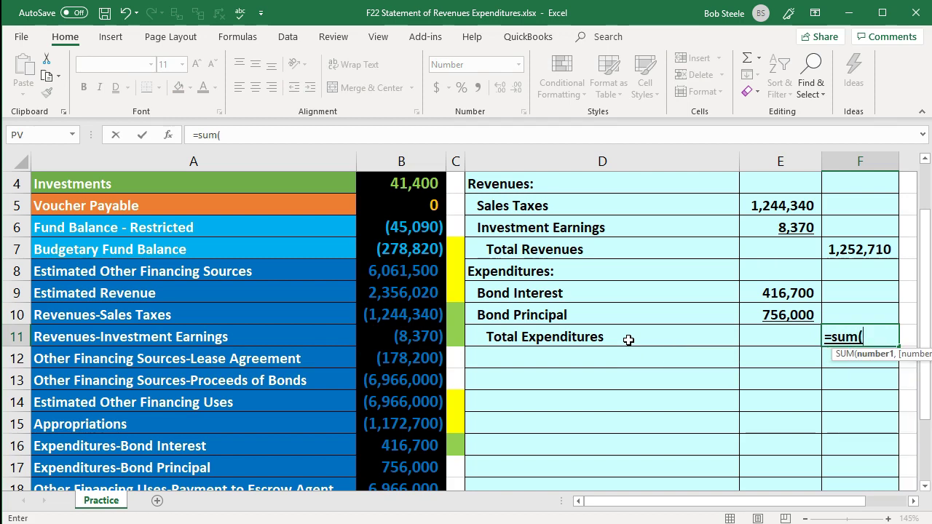
pyautogui.press('Left')
pyautogui.hotkey('shift', 'Up')
pyautogui.hotkey('shift', 'Up')
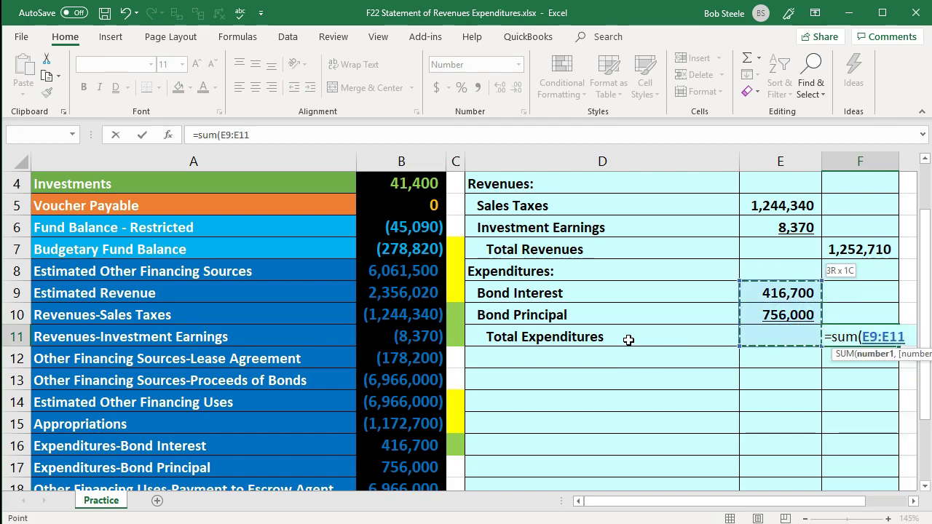
pyautogui.press('Return')
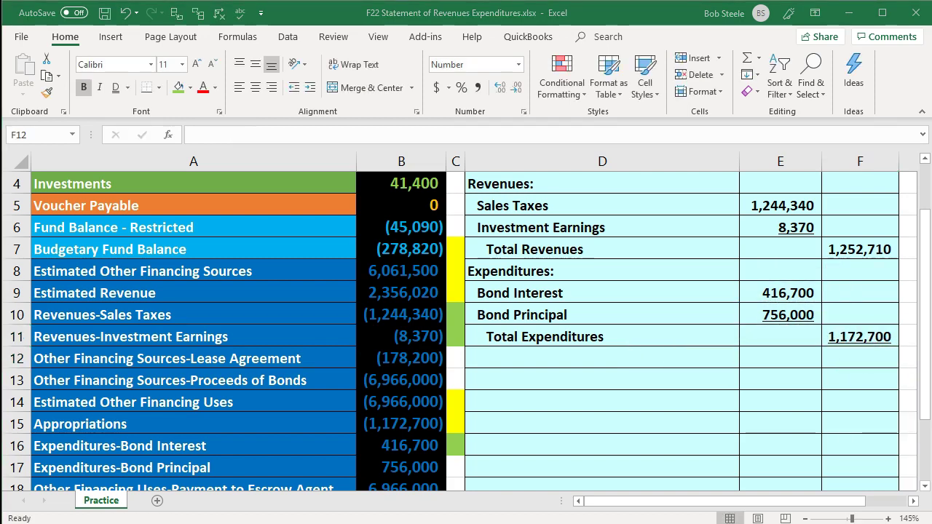
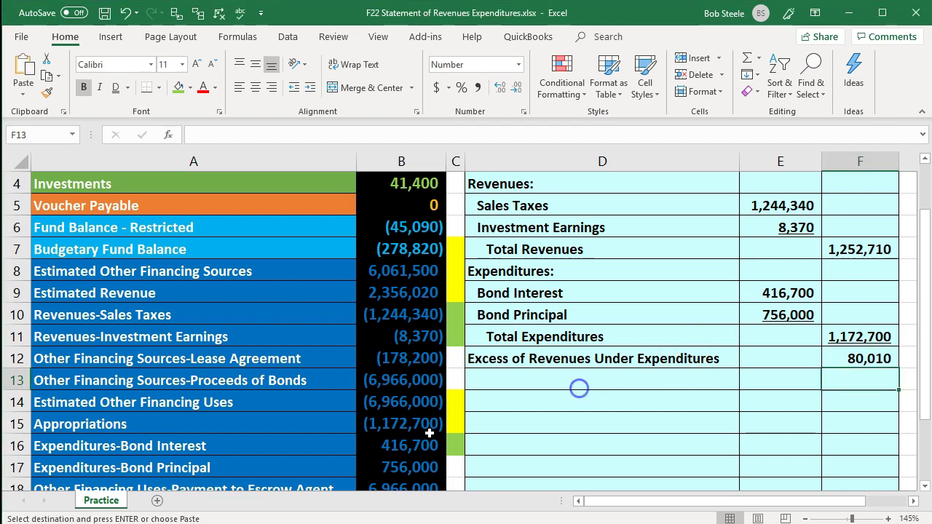
# - Enter the section heading Other Financing Sources (Uses): in D13 and the line label Interfund Transfers In in D14
pyautogui.click(509, 382)
pyautogui.write('Other Financing Sources (Uses):')
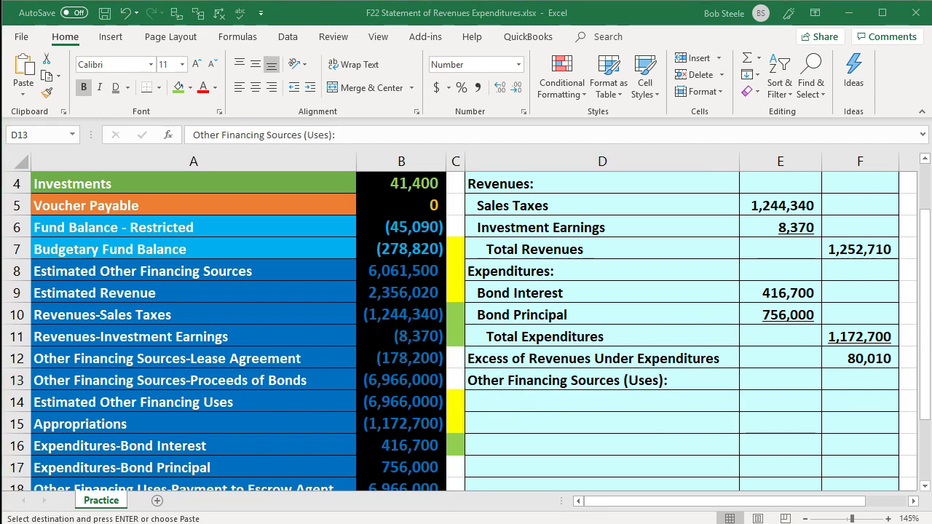
pyautogui.click(618, 401)
pyautogui.write('Interfund Transfers In')
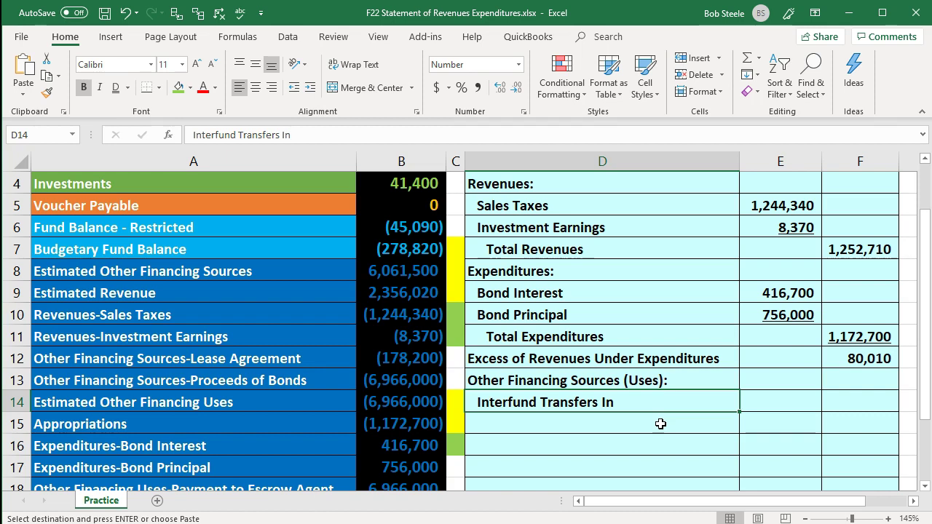
# - Link the Interfund Transfers In amount in E14 to the trial balance with =-B12 and fill C12 with green
pyautogui.press('Right')
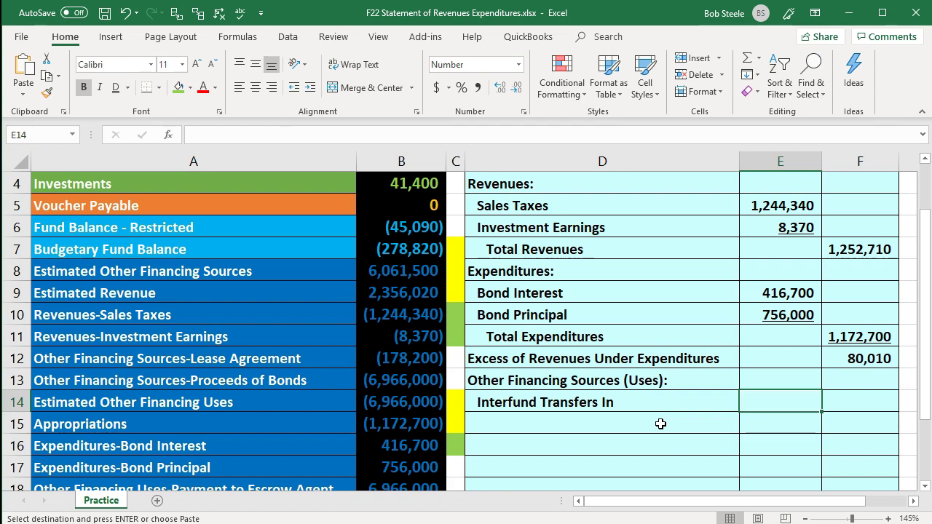
pyautogui.write('-')
pyautogui.press('Left')
pyautogui.press('Left')
pyautogui.press('Left')
pyautogui.press('Up')
pyautogui.press('Up')
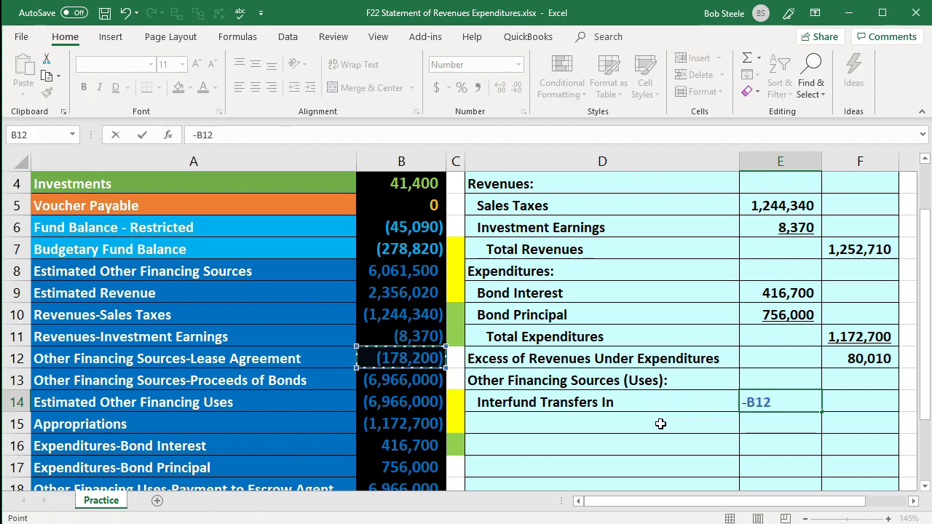
pyautogui.press('Return')
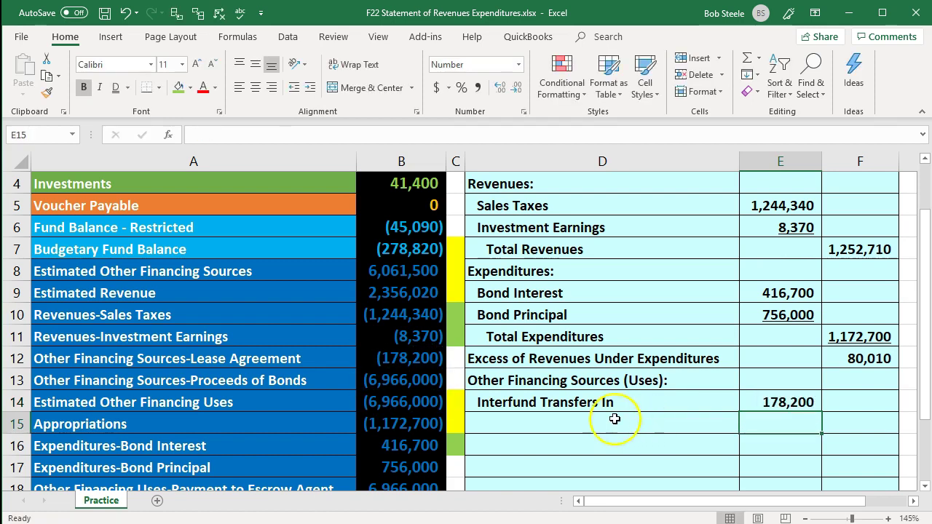
pyautogui.rightClick(457, 357)
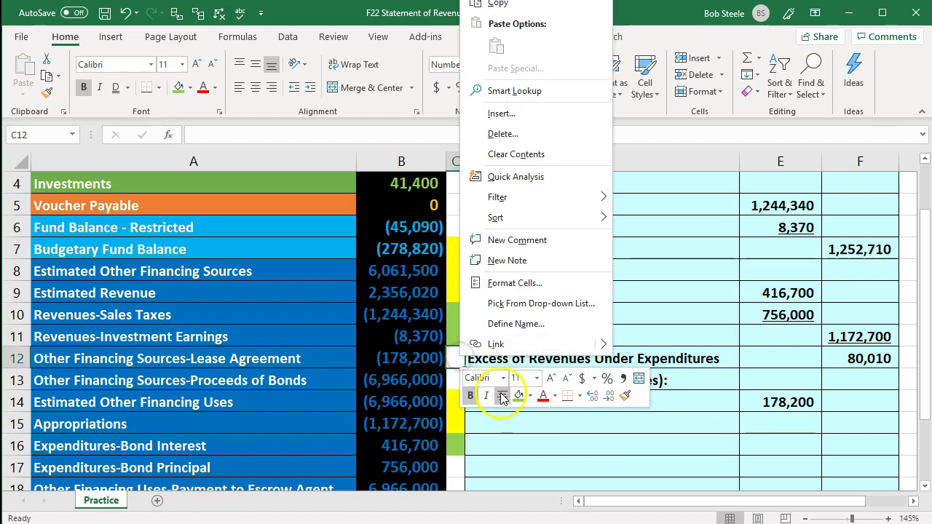
pyautogui.press('Escape')
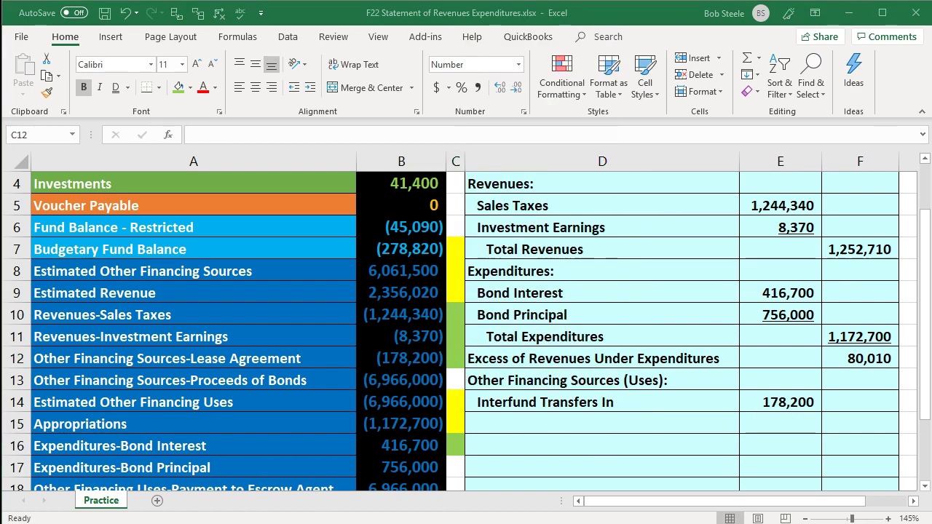
# - Add a Proceeds of Refunding Bonds line in D15 and link its amount in E15 to the trial balance with =-B13
pyautogui.hotkey('ctrl', 'c')
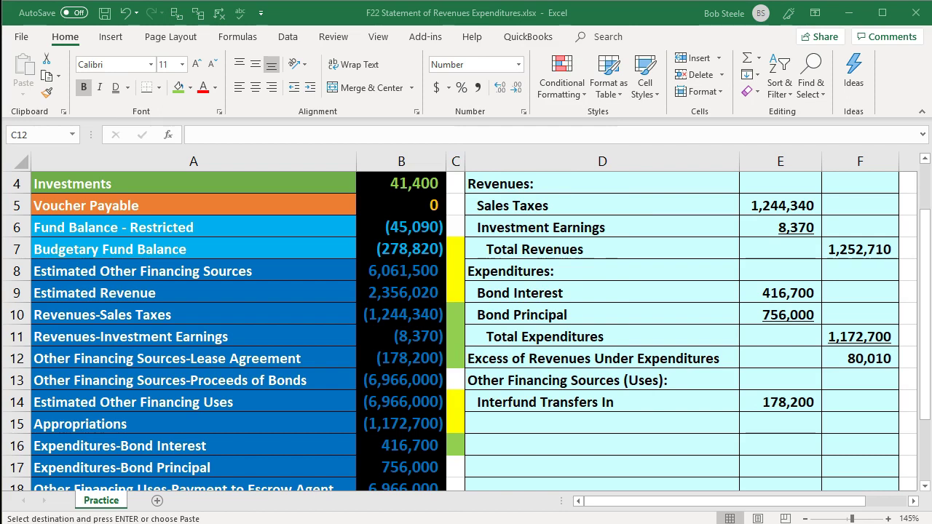
pyautogui.click(620, 424)
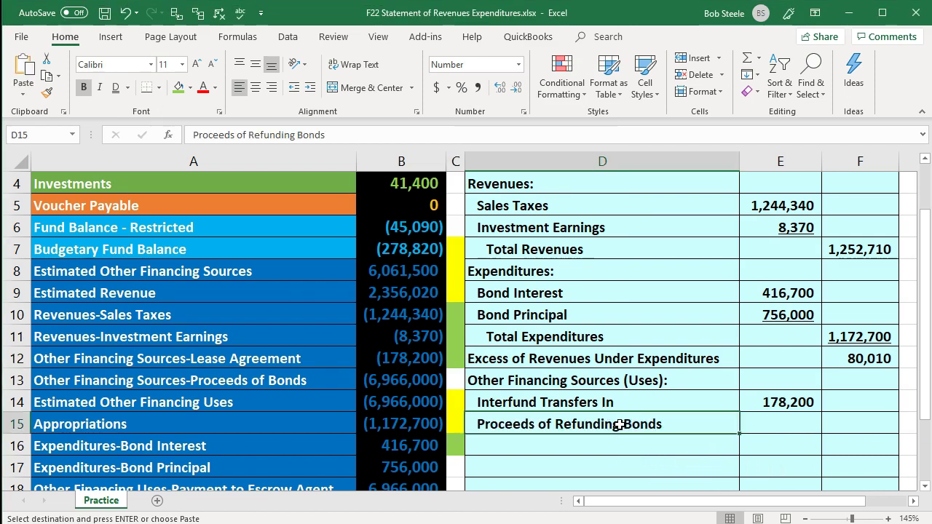
pyautogui.press('Right')
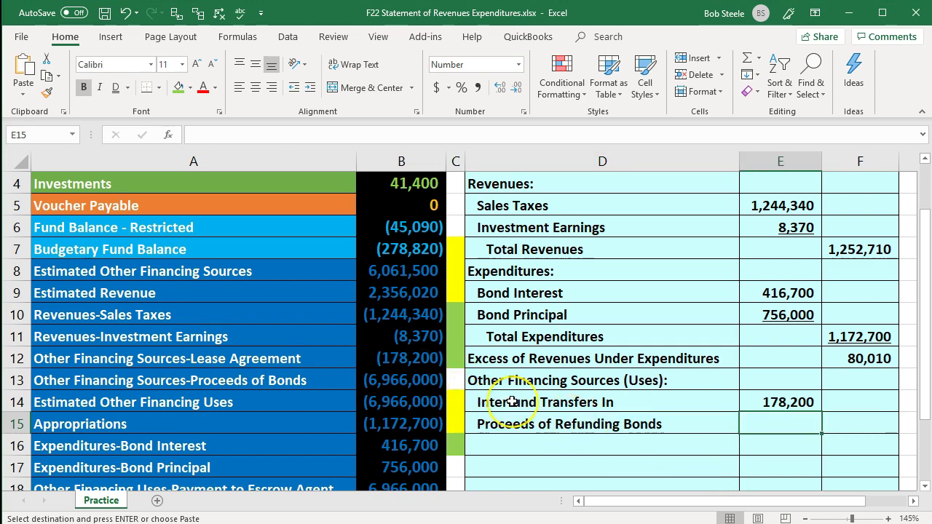
pyautogui.write('-')
pyautogui.press('Left')
pyautogui.press('Left')
pyautogui.press('Left')
pyautogui.press('Up')
pyautogui.press('Up')
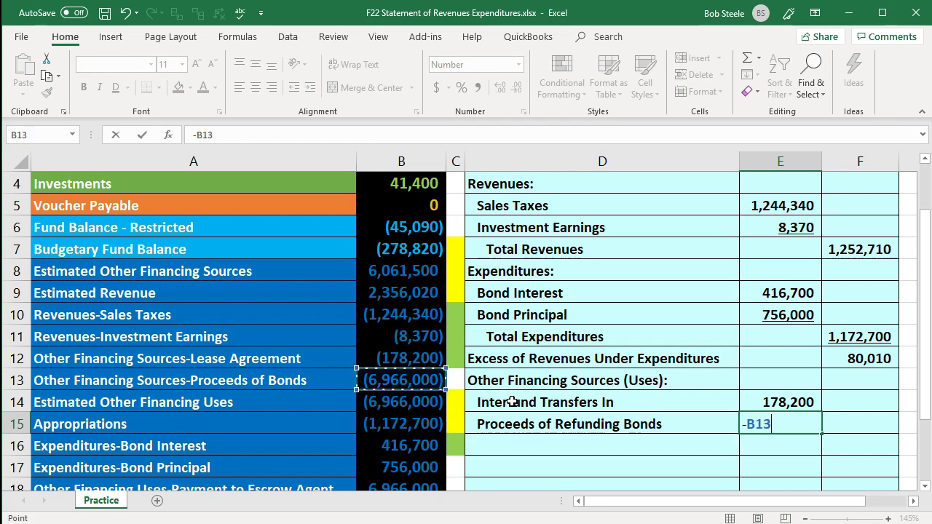
pyautogui.press('Return')
# - Fill C13 with green to mark Other Financing Sources-Proceeds of Bonds as carried to the statement
pyautogui.click(458, 378)
pyautogui.rightClick(459, 377)
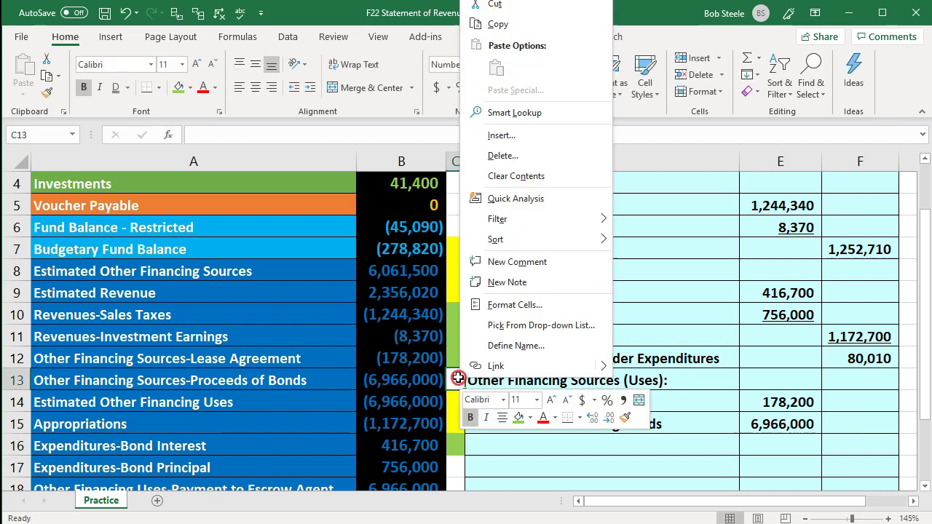
pyautogui.click(517, 418)
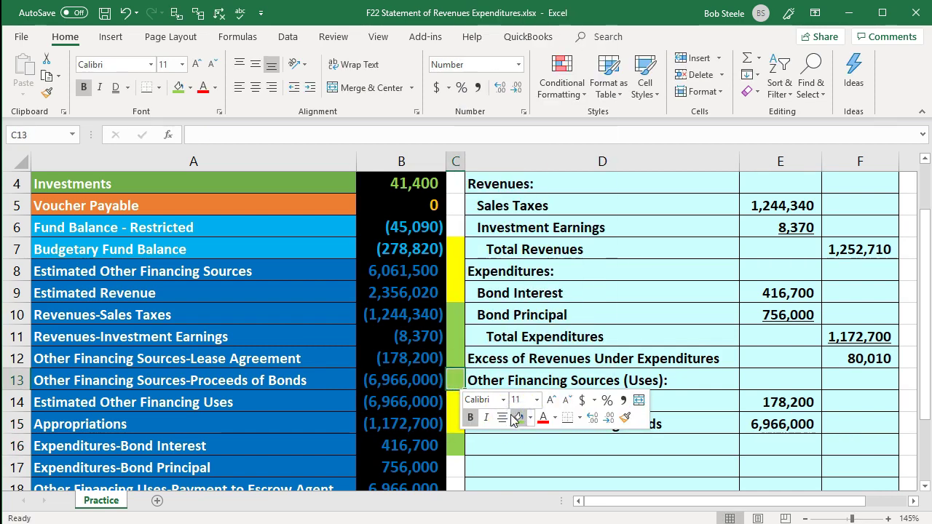
pyautogui.click(597, 309)
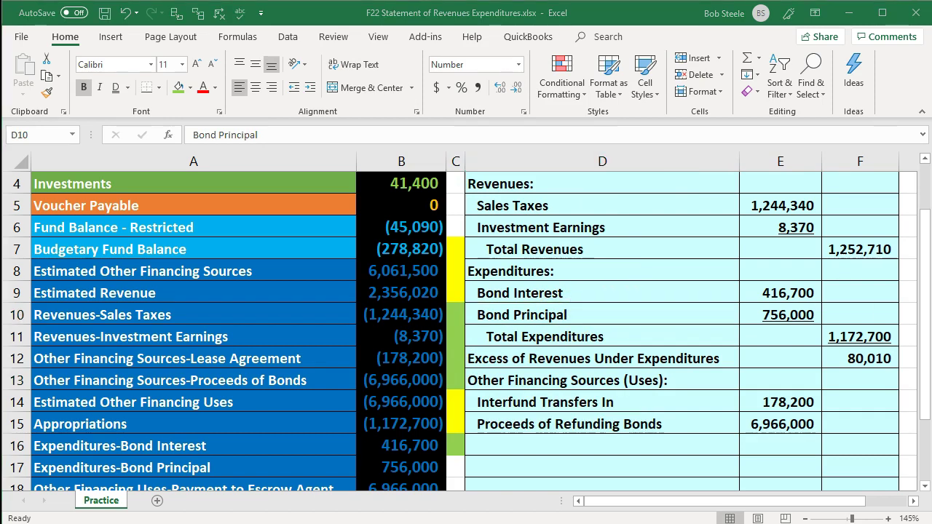
# - Enter the line label Payment to Escrow Agent in D16 below Proceeds of Refunding Bonds
pyautogui.hotkey('ctrl', 'c')
pyautogui.click(574, 445)
pyautogui.hotkey('ctrl', 'v')
pyautogui.scroll(-1, 509, 425)
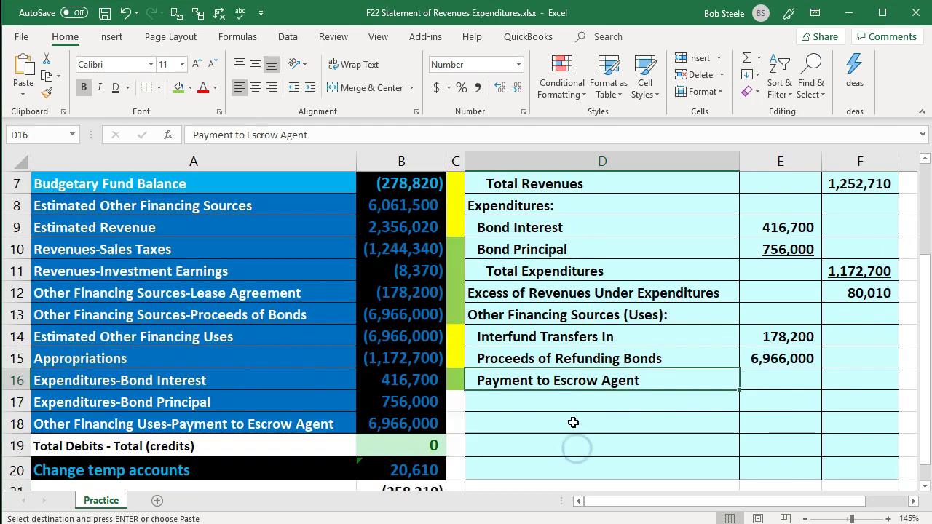
# - Link the Payment to Escrow Agent amount in E16 to the trial balance as a negative with =-B18
pyautogui.click(437, 423)
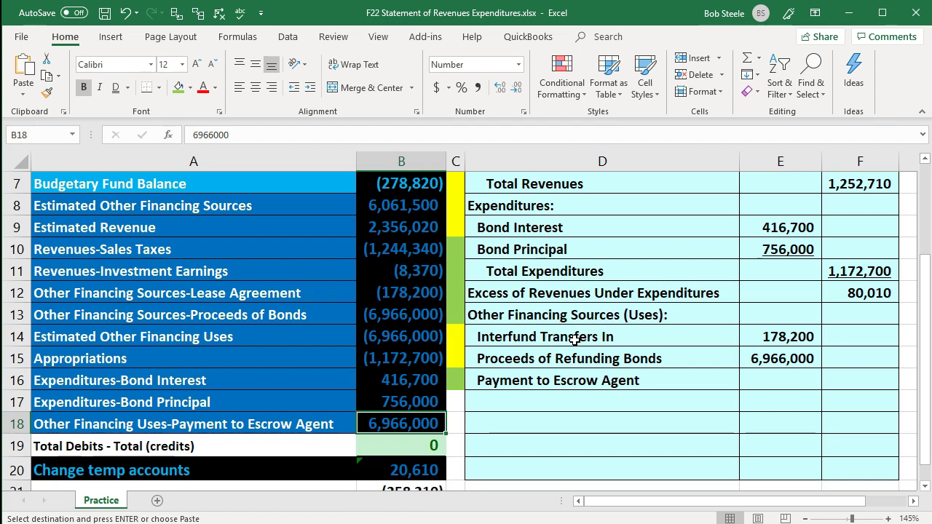
pyautogui.press('Right')
pyautogui.press('Right')
pyautogui.press('Right')
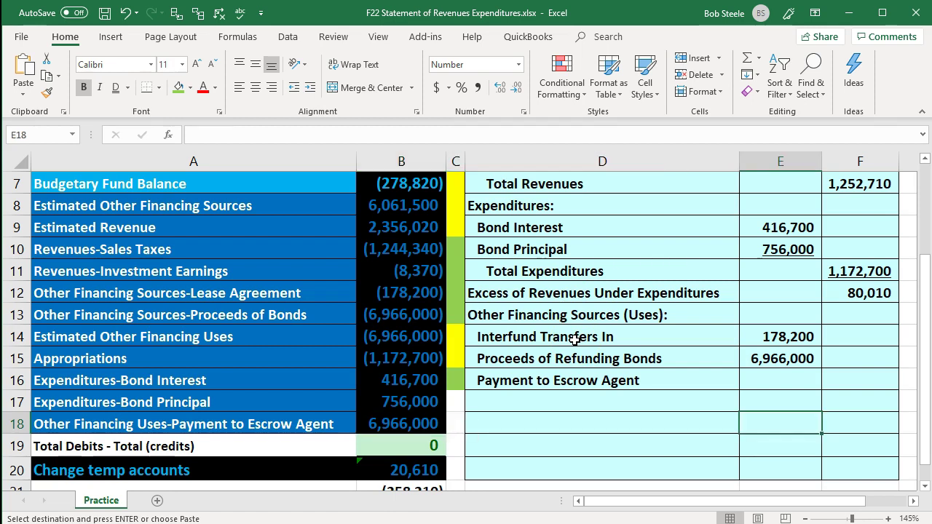
pyautogui.press('Up')
pyautogui.press('Up')
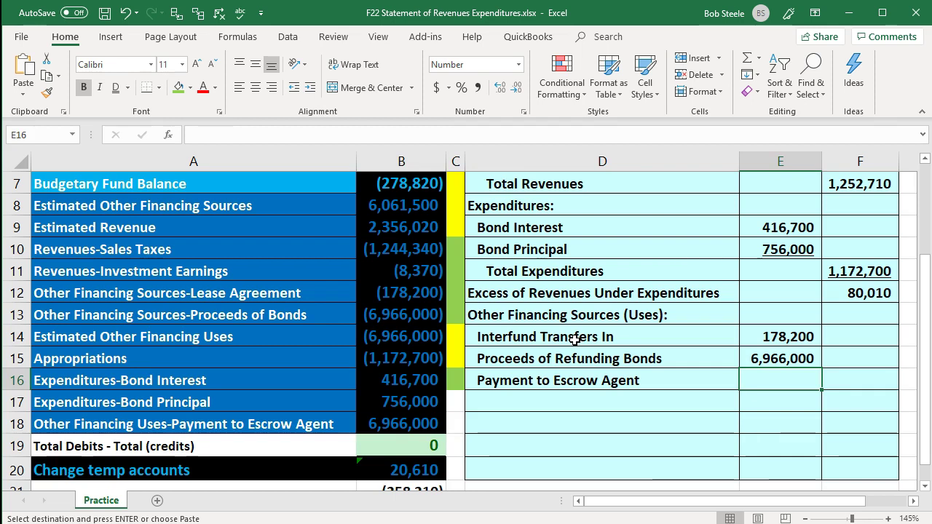
pyautogui.write('-')
pyautogui.press('Down')
pyautogui.press('Left')
pyautogui.press('Left')
pyautogui.press('Left')
pyautogui.press('Down')
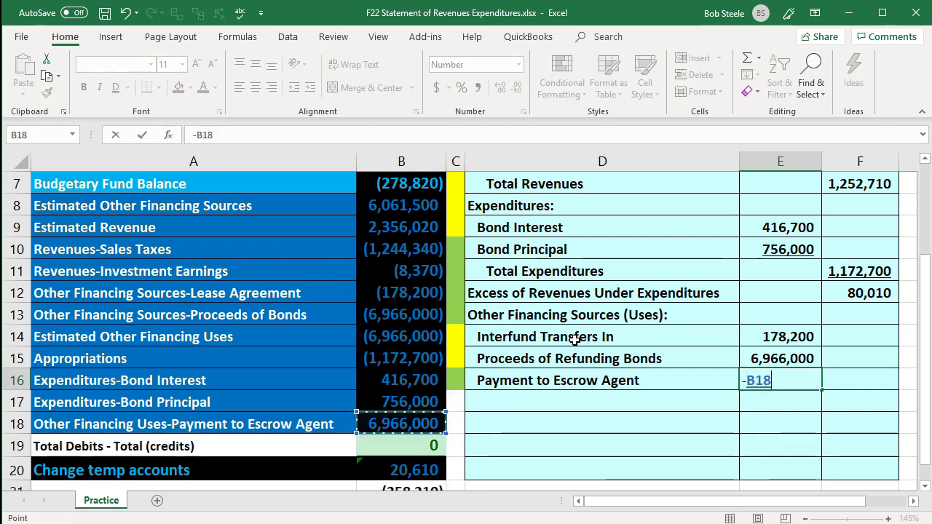
pyautogui.press('Return')
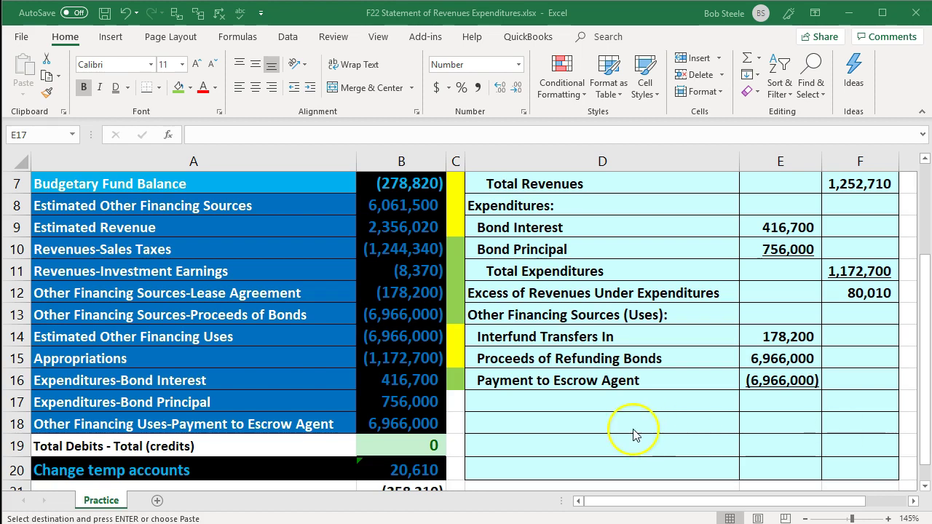
# - Add a Total Other Financing Sources (Uses) line in D17 and total the section in F17 with =SUM(E14:E16)
pyautogui.click(604, 403)
pyautogui.hotkey('ctrl', 'v')
pyautogui.click(861, 398)
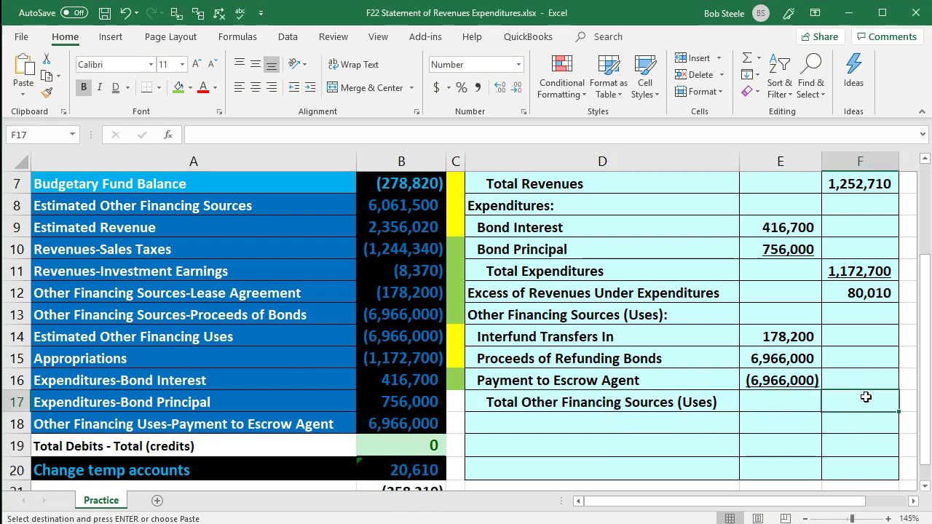
pyautogui.write('=sum(')
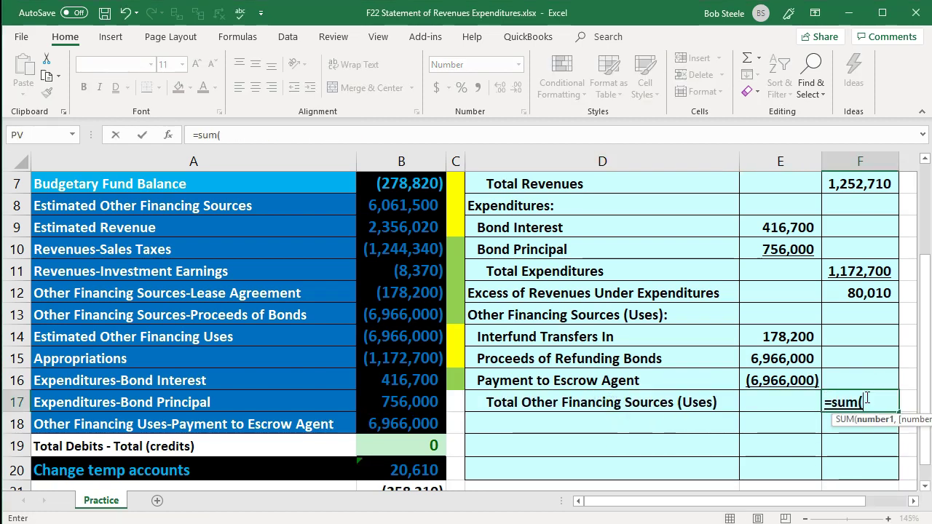
pyautogui.press('Left')
pyautogui.press('Up')
pyautogui.hotkey('shift', 'Up')
pyautogui.hotkey('shift', 'Up')
pyautogui.press('Return')
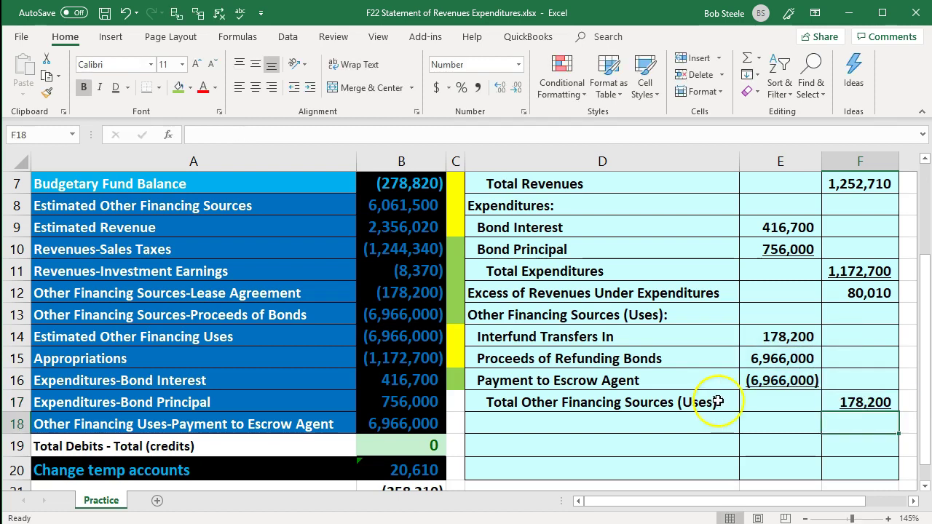
pyautogui.click(776, 350)
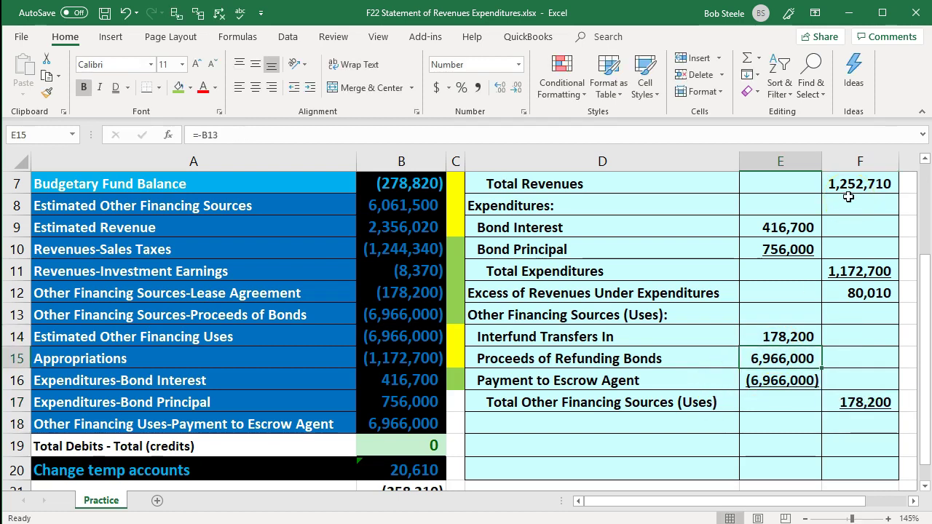
pyautogui.press('Down')
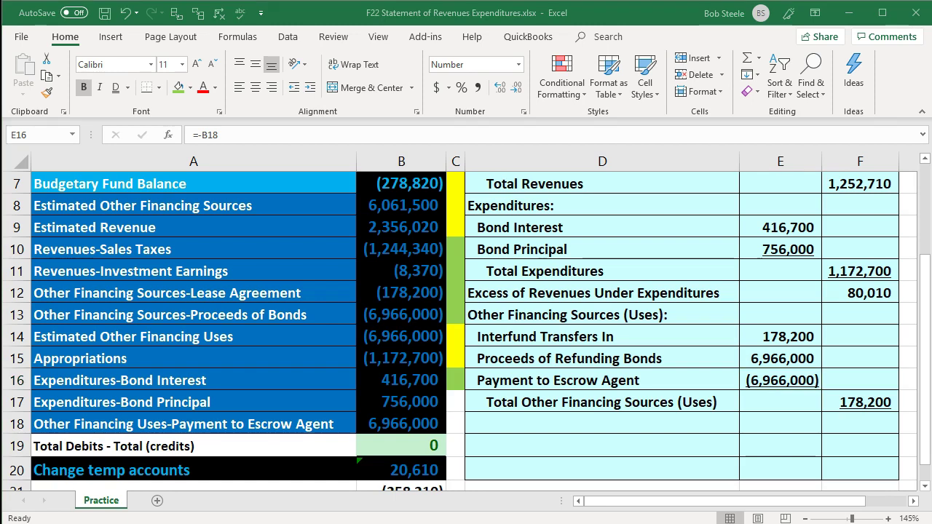
# - Enter the line label Increase in Fund Balances in D18 below the total of other financing sources
pyautogui.click(551, 424)
pyautogui.hotkey('ctrl', 'v')
pyautogui.press('Right')
pyautogui.press('Right')
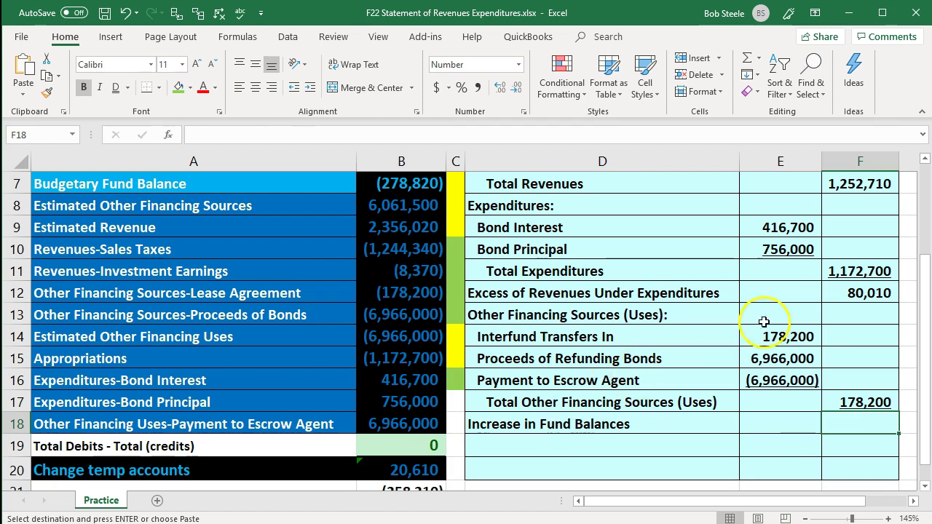
# - Calculate the increase in fund balances in F18 with =SUM(F12:F17)
pyautogui.click(839, 293)
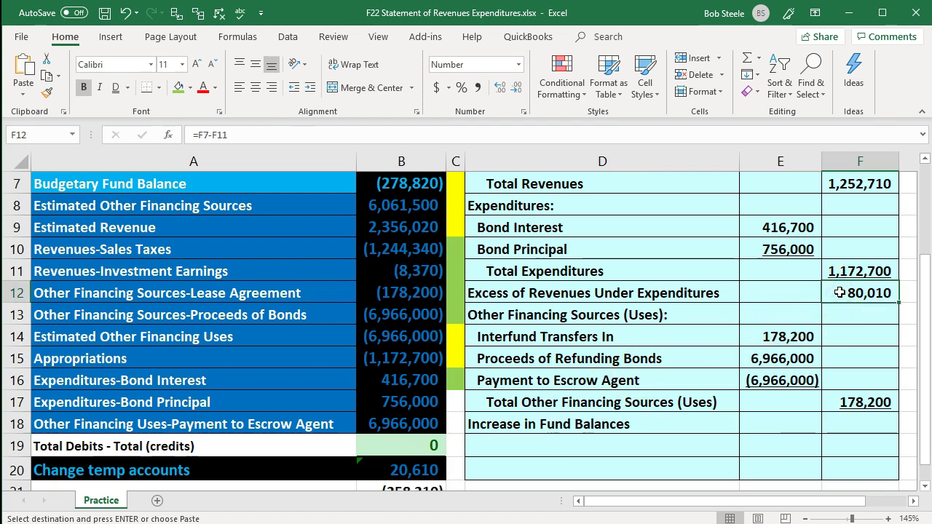
pyautogui.click(849, 403)
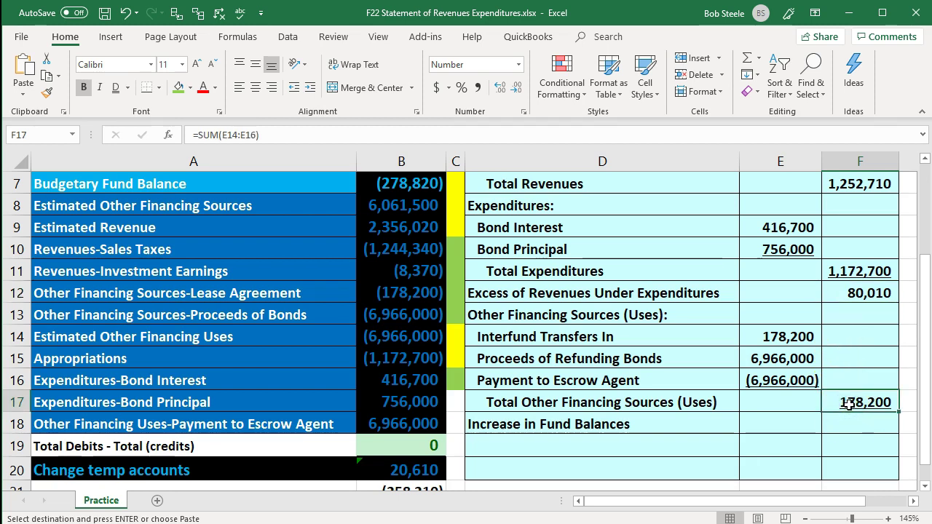
pyautogui.click(848, 423)
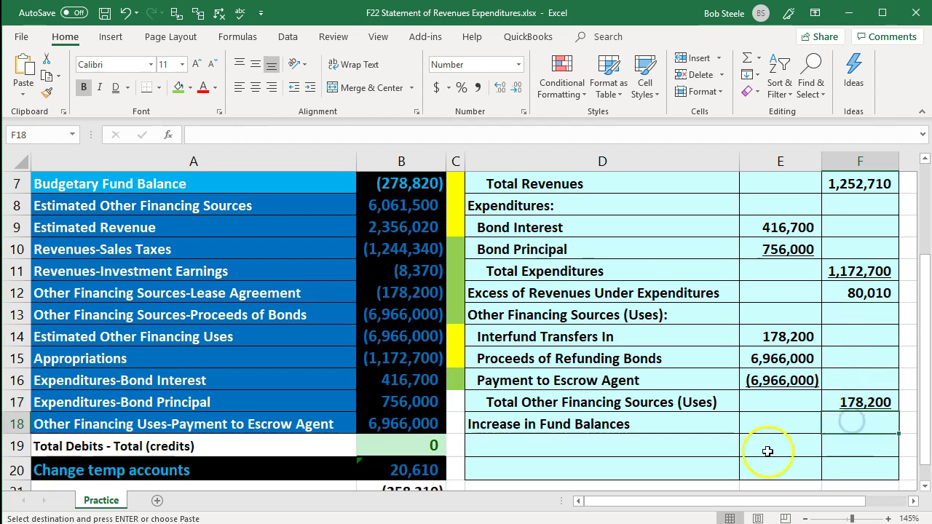
pyautogui.write('=sum(')
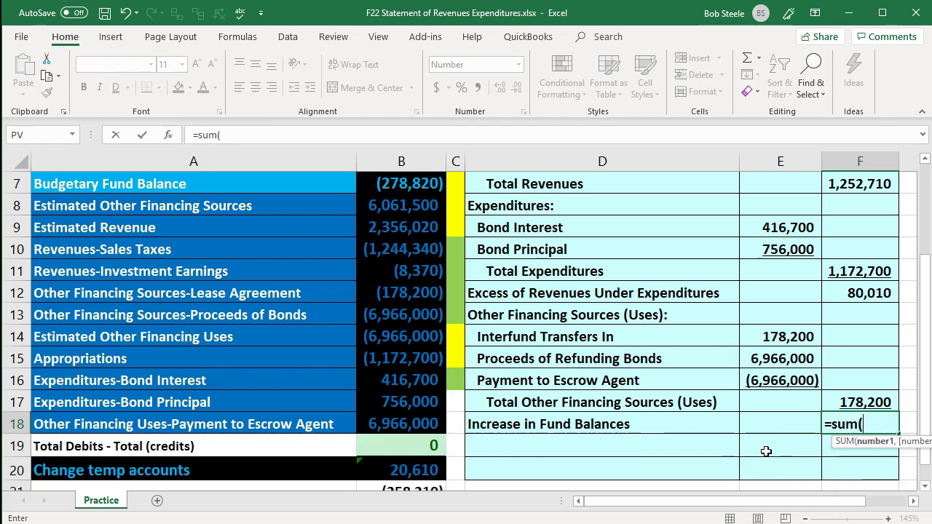
pyautogui.press('Up')
pyautogui.hotkey('shift', 'Up')
pyautogui.hotkey('shift', 'Up')
pyautogui.hotkey('shift', 'Up')
pyautogui.hotkey('shift', 'Up')
pyautogui.hotkey('shift', 'Up')
pyautogui.press('Return')
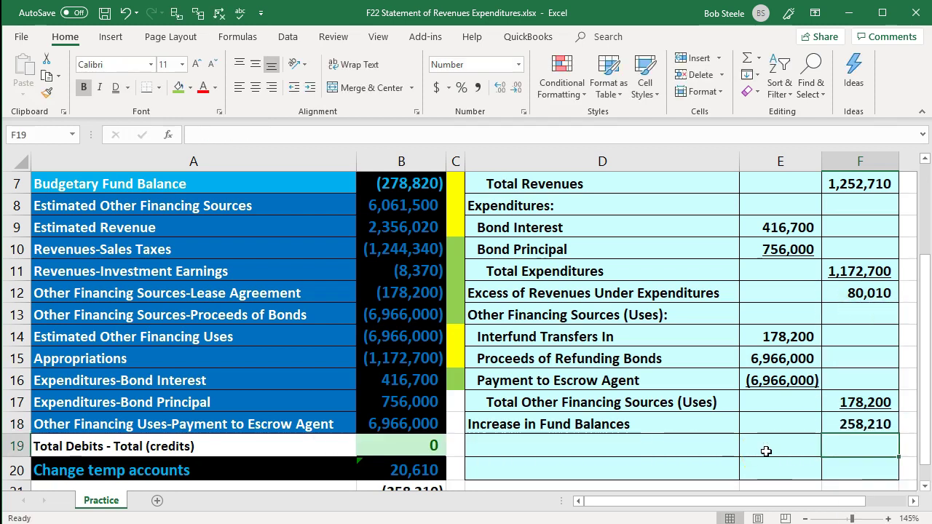
# - Enter the line label Fund Balances, Beginning in D19
pyautogui.click(767, 424)
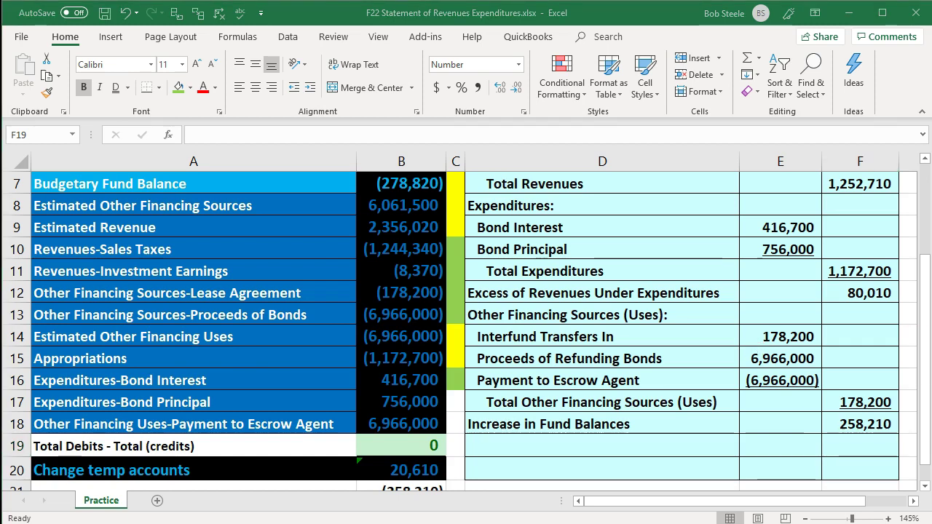
pyautogui.hotkey('ctrl', 'c')
pyautogui.click(604, 446)
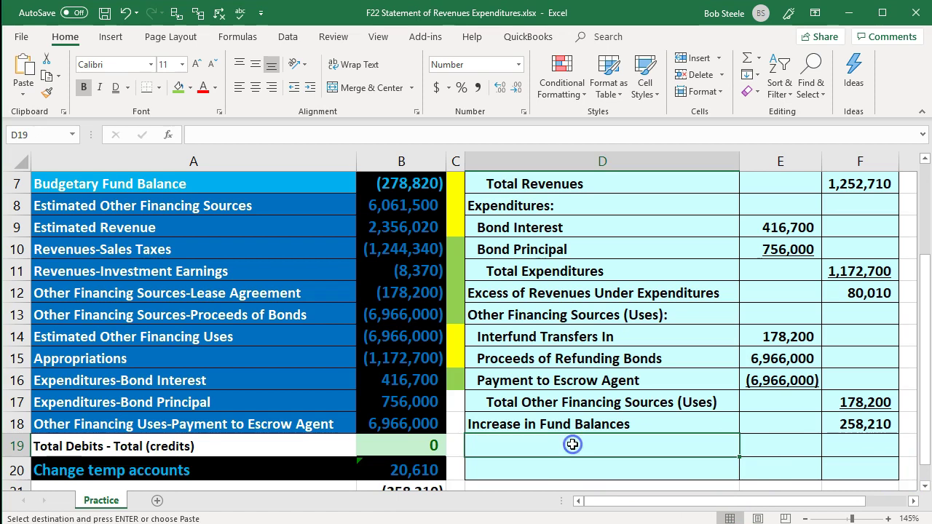
pyautogui.write('Fund Balances, Beginning')
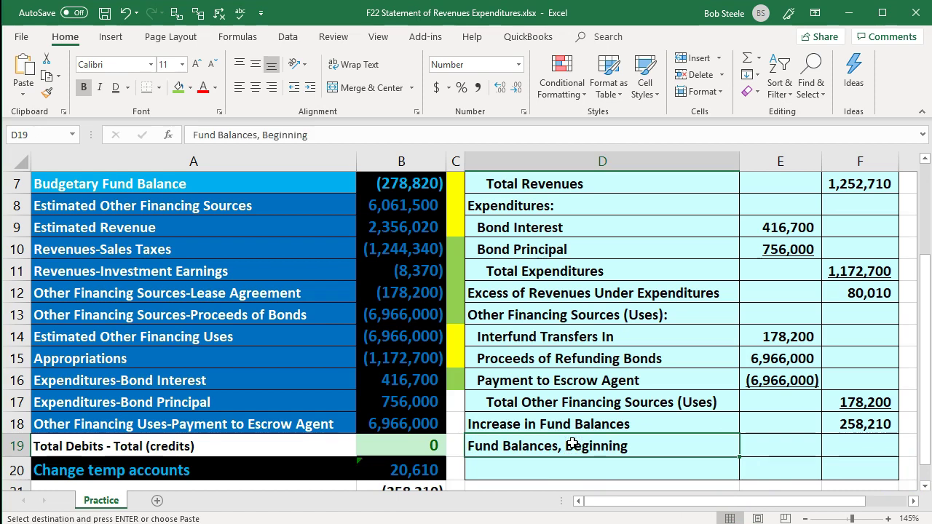
pyautogui.press('Right')
pyautogui.press('Right')
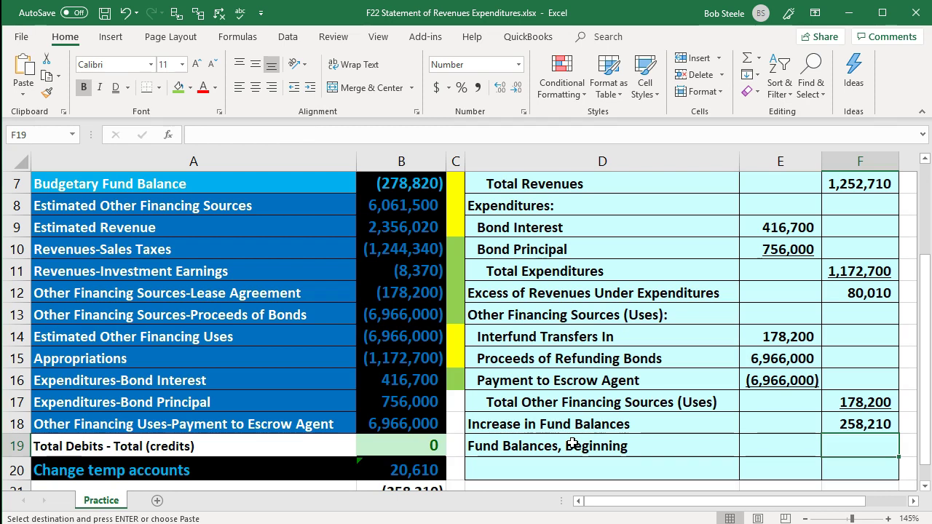
# - Link the beginning fund balance in F19 to Fund Balance - Restricted in the trial balance with the sign reversed, using -B6
pyautogui.write('-')
pyautogui.press('Left')
pyautogui.press('Left')
pyautogui.press('Left')
pyautogui.press('Up')
pyautogui.press('Up')
pyautogui.press('Up')
pyautogui.press('Up')
pyautogui.press('Up')
pyautogui.press('Up')
pyautogui.press('Up')
pyautogui.press('Up')
pyautogui.press('Up')
pyautogui.press('Up')
pyautogui.press('Up')
pyautogui.press('Up')
pyautogui.press('Up')
pyautogui.press('Up')
pyautogui.press('Left')
pyautogui.press('Down')
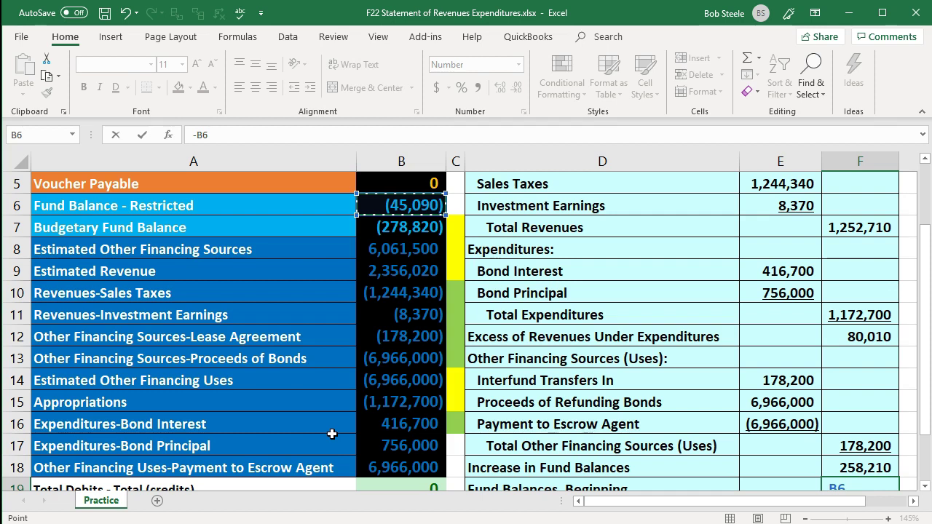
pyautogui.press('Return')
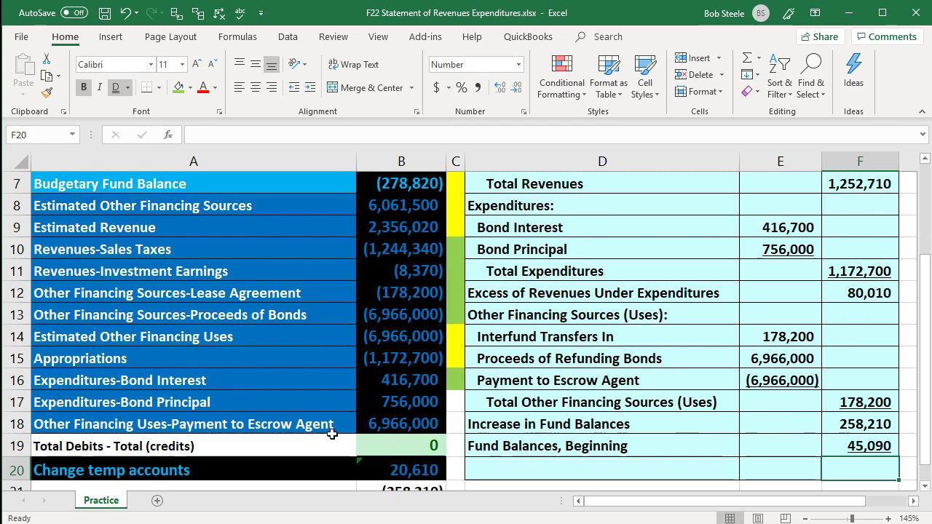
# - Calculate the ending fund balance in F20 with =SUM(F18:F19)
pyautogui.write('=sum(')
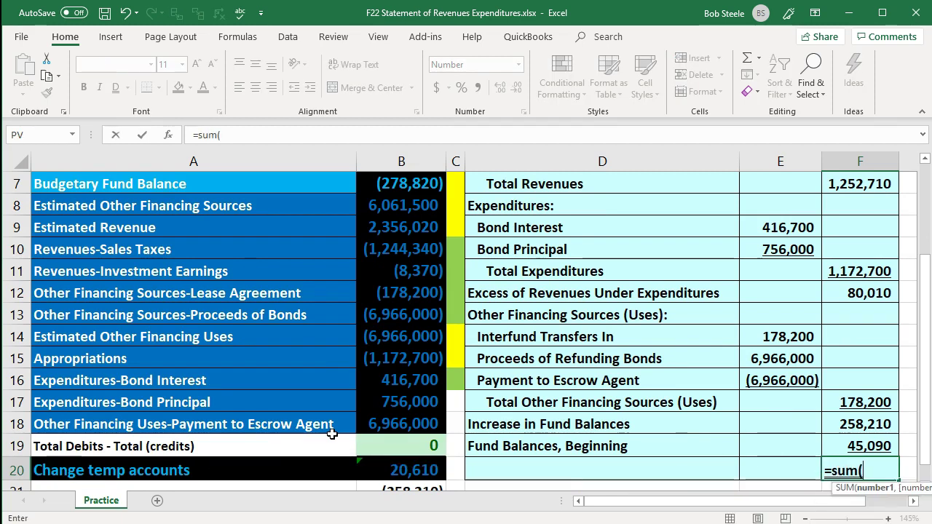
pyautogui.press('Up')
pyautogui.hotkey('shift', 'Up')
pyautogui.press('Return')
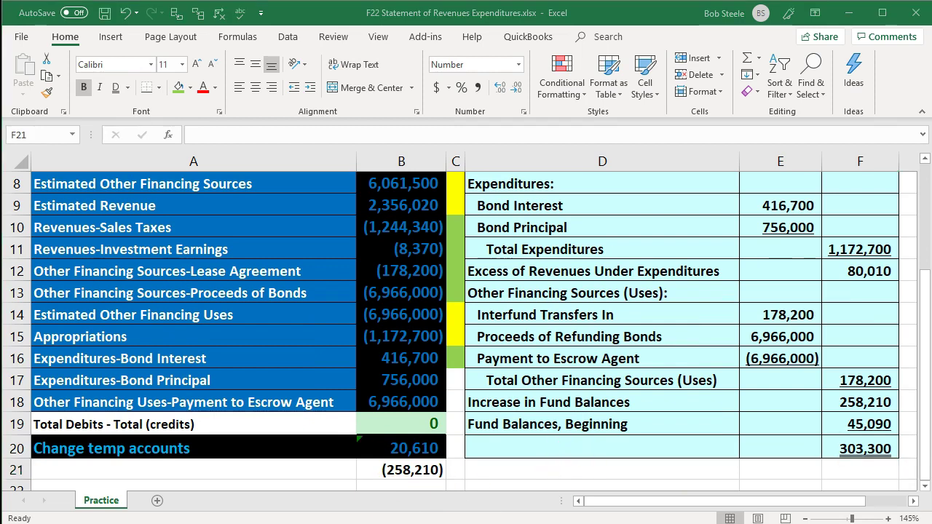
# - Enter the line label Fund Balances, Ending in D20
pyautogui.press('Up')
pyautogui.hotkey('ctrl', 'c')
pyautogui.click(607, 450)
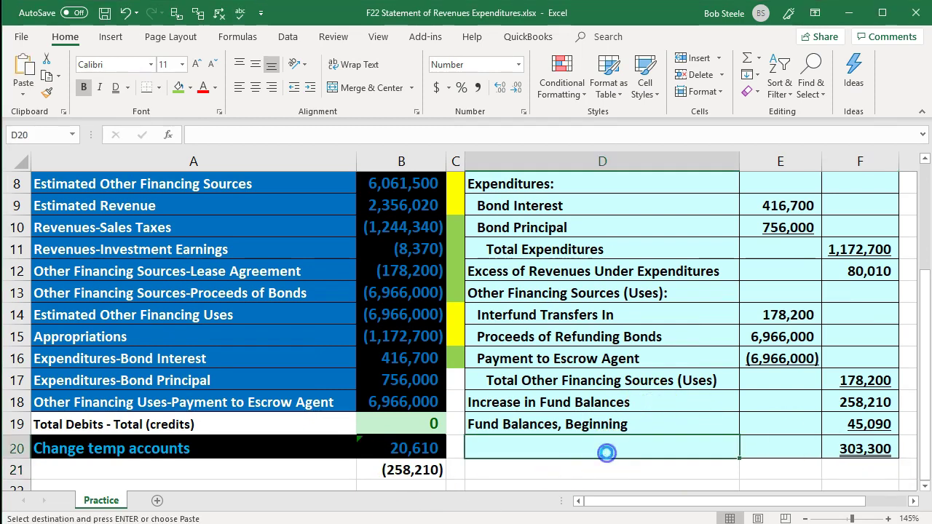
pyautogui.write('Fund Balances, Ending')
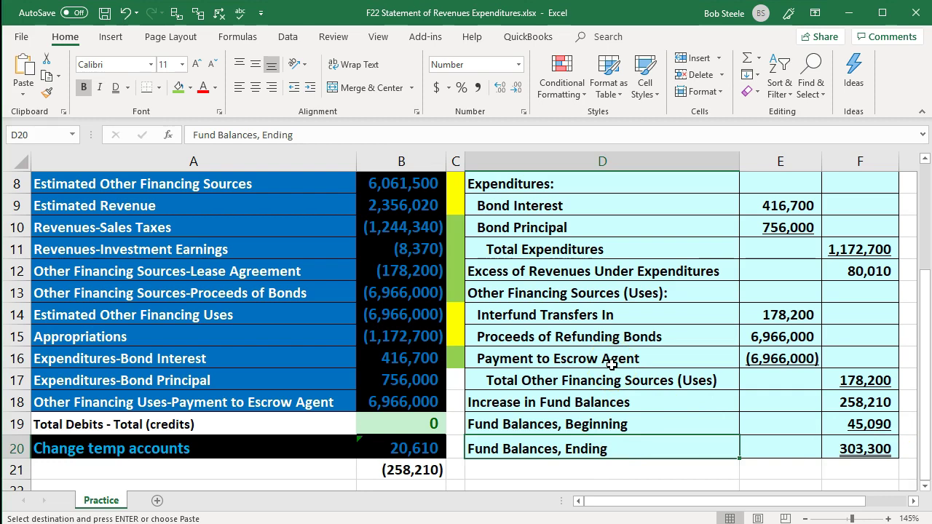
# - Fill C17:C18 with green to mark Expenditures-Bond Principal and Other Financing Uses-Payment to Escrow Agent as carried to the statement
pyautogui.click(455, 377)
pyautogui.rightClick(455, 397)
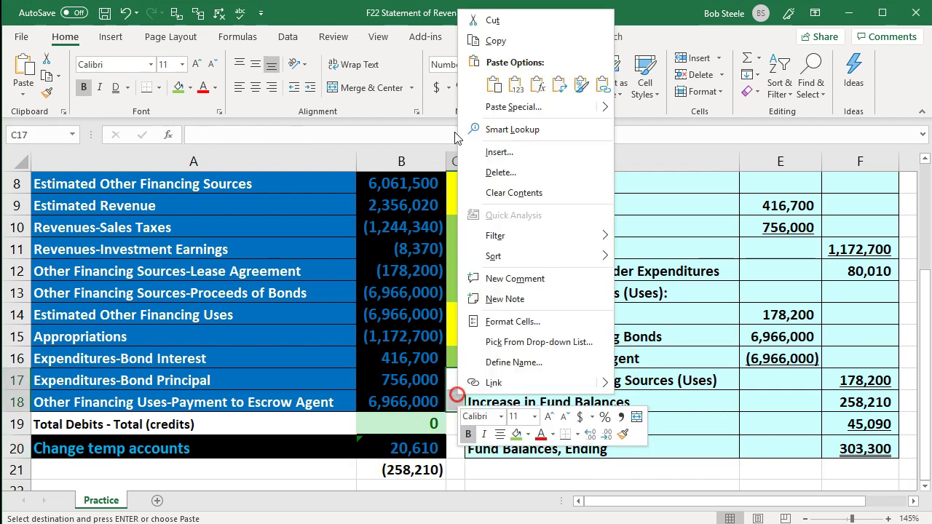
pyautogui.press('Escape')
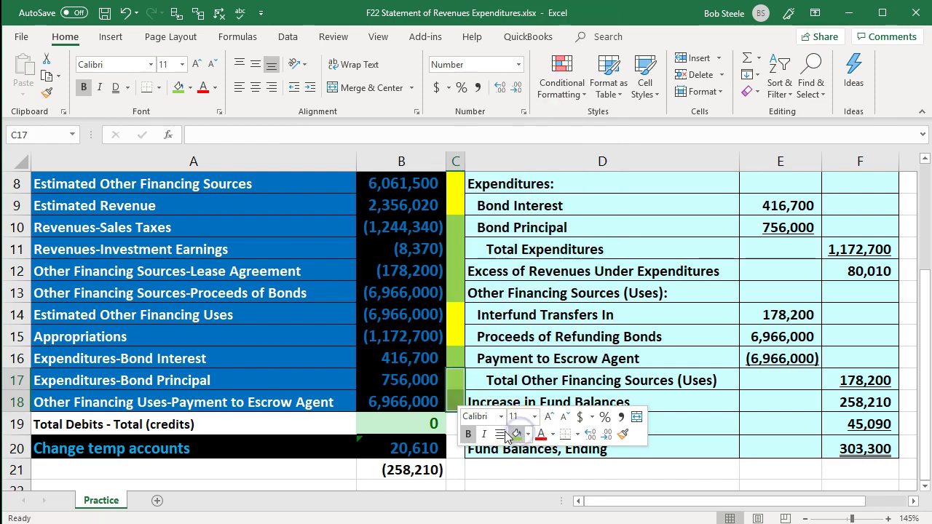
pyautogui.press('Left')
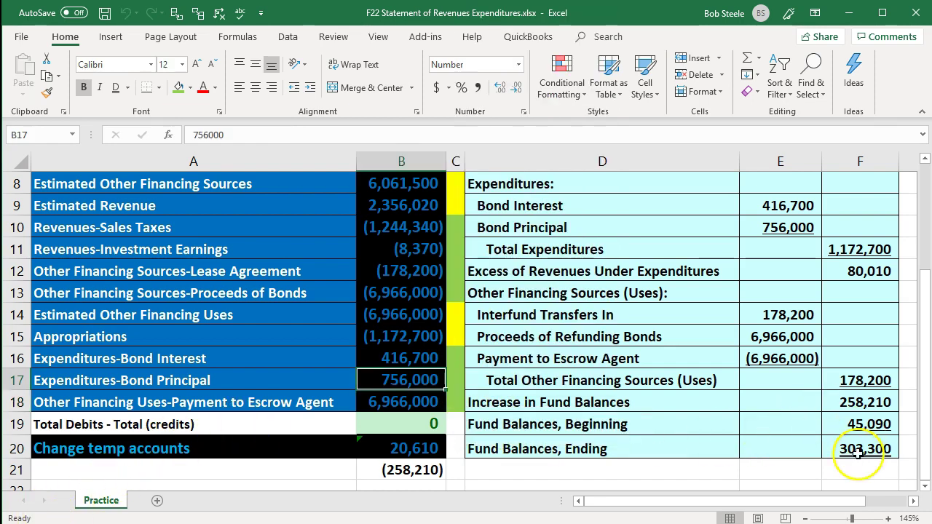
# - Check the ending fund balance in F20 against the sums of trial balance ranges B6:B18 and B3:B5
pyautogui.click(827, 455)
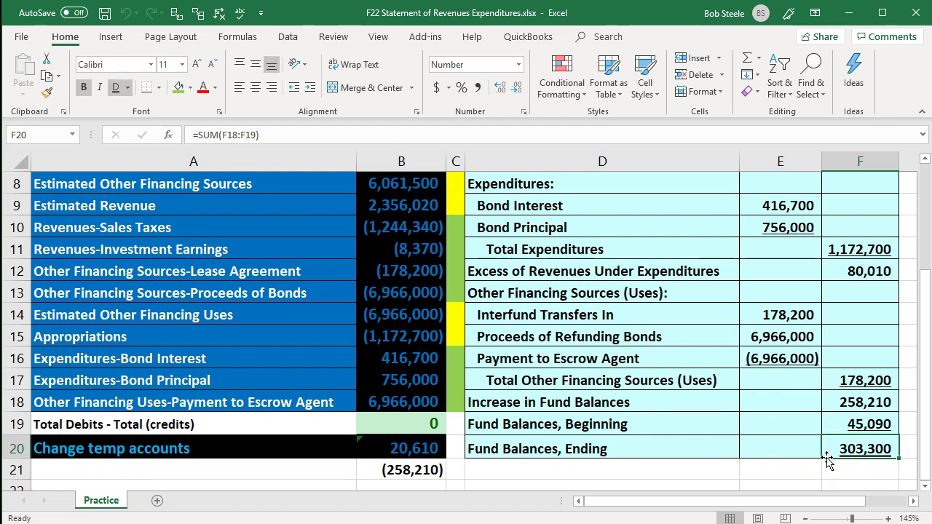
pyautogui.scroll(2, 828, 460)
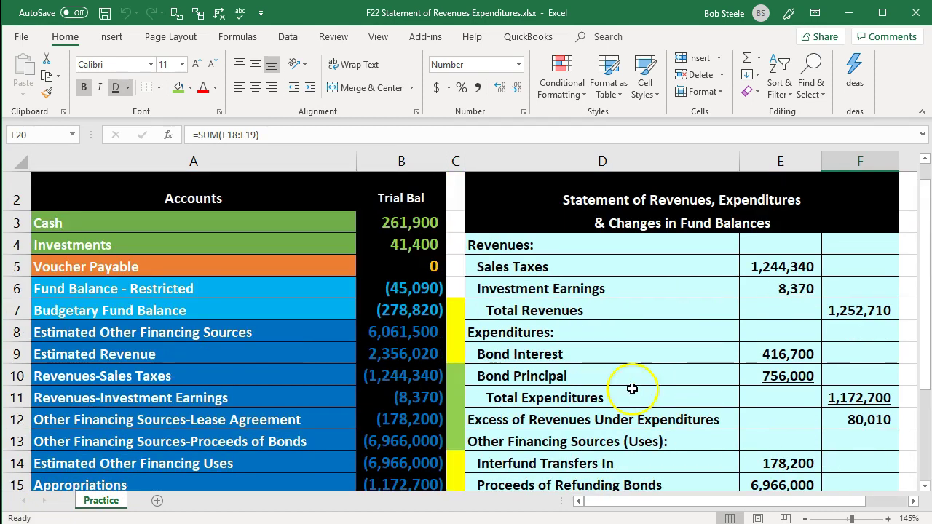
pyautogui.click(417, 292)
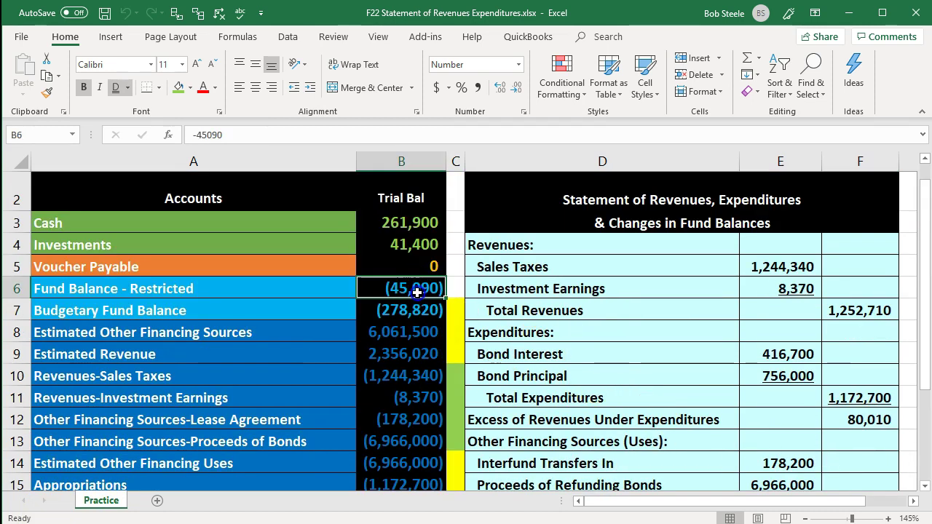
pyautogui.moveTo(416, 292); pyautogui.dragTo(402, 420)
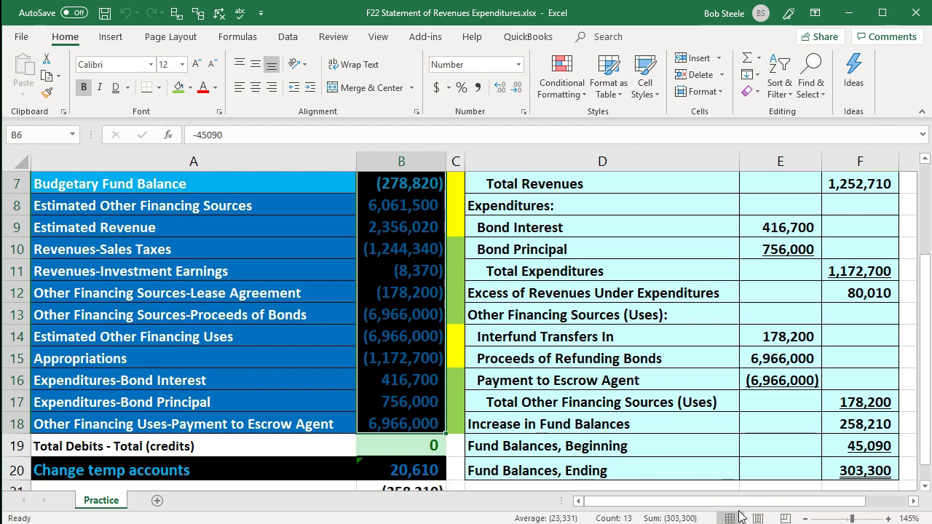
pyautogui.scroll(2, 739, 509)
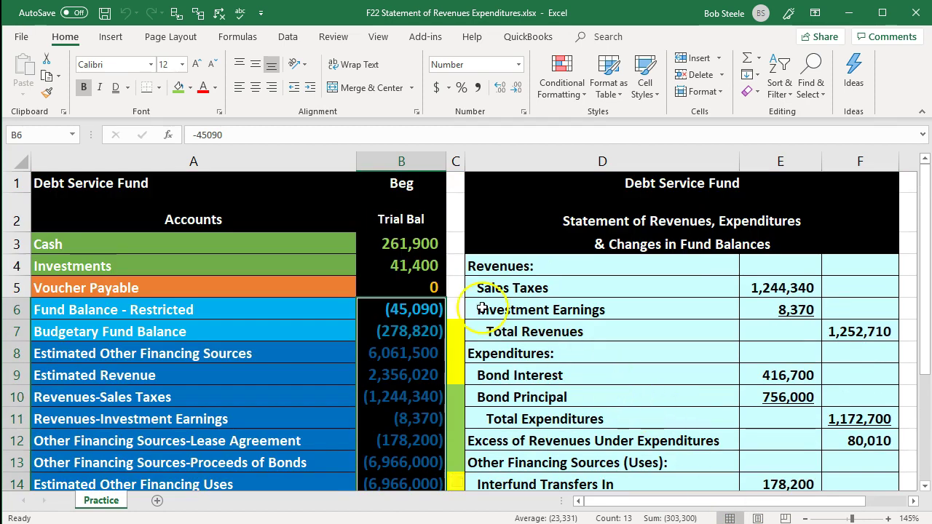
pyautogui.moveTo(408, 246); pyautogui.dragTo(413, 284)
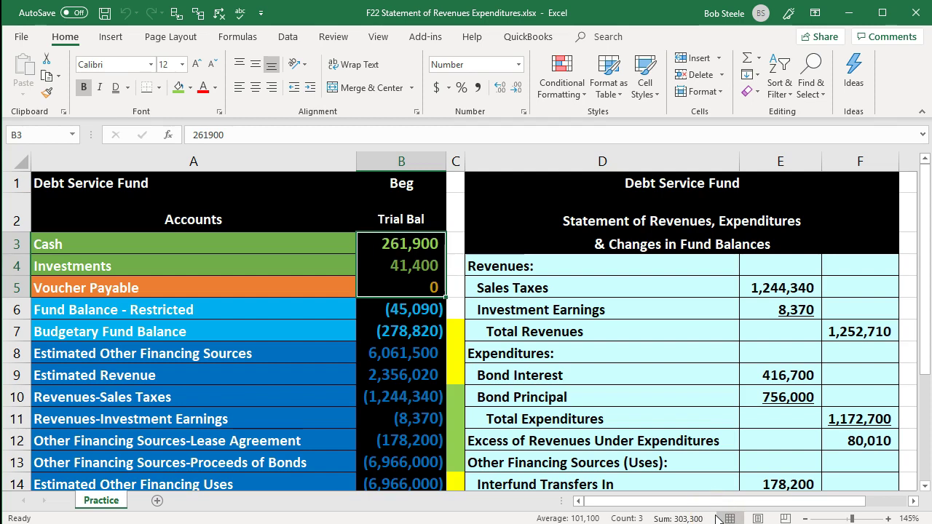
pyautogui.click(650, 441)
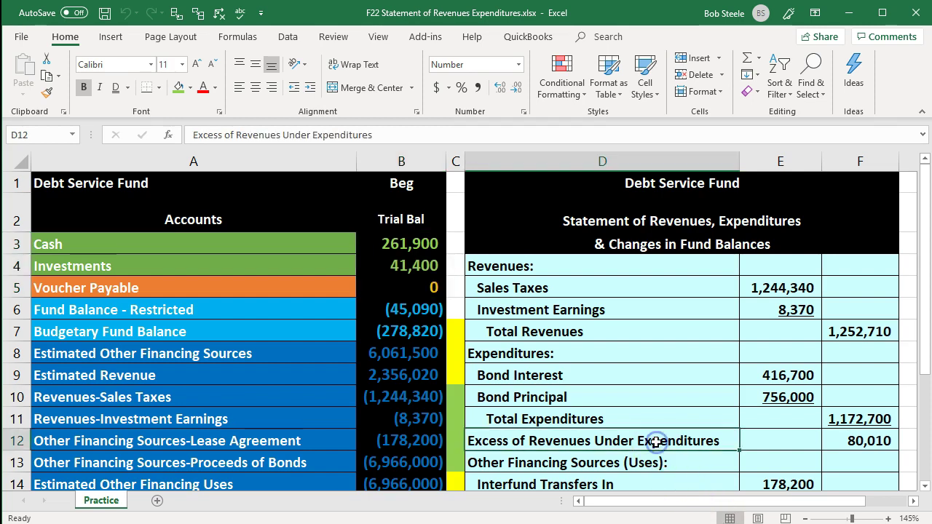
# - Review the yellow-marked budgetary accounts in B7:B9 and B14 alongside the statement's other financing section
pyautogui.scroll(-2, 656, 442)
pyautogui.scroll(-1, 656, 442)
pyautogui.scroll(2, 604, 374)
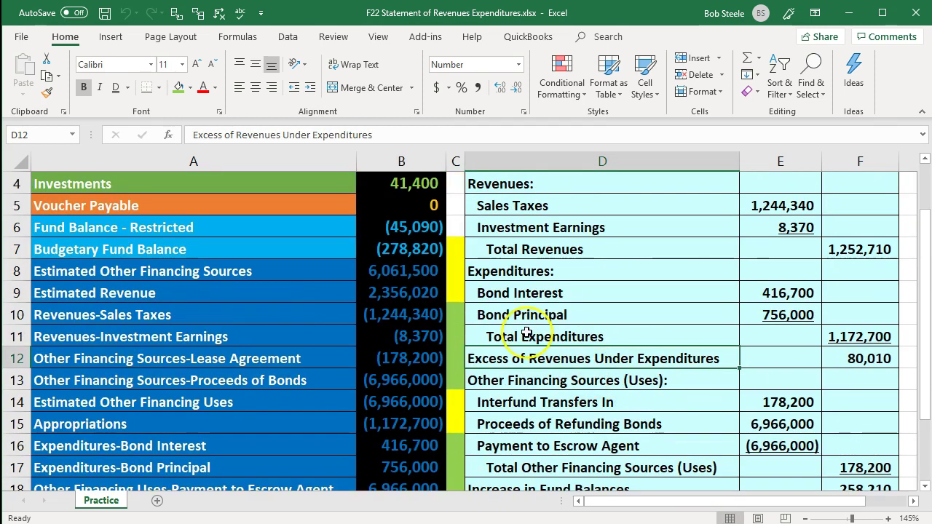
pyautogui.moveTo(429, 254); pyautogui.dragTo(433, 292)
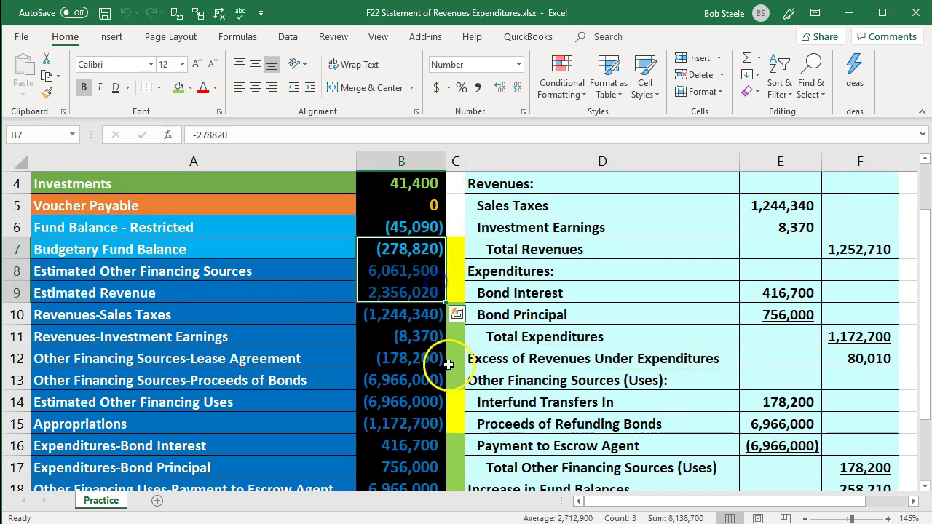
pyautogui.click(435, 396)
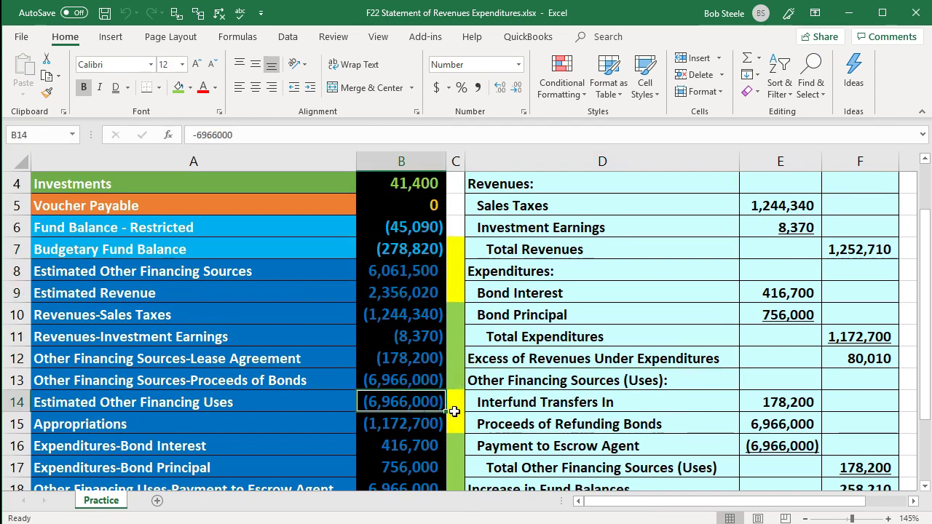
pyautogui.click(705, 457)
pyautogui.scroll(-2, 705, 457)
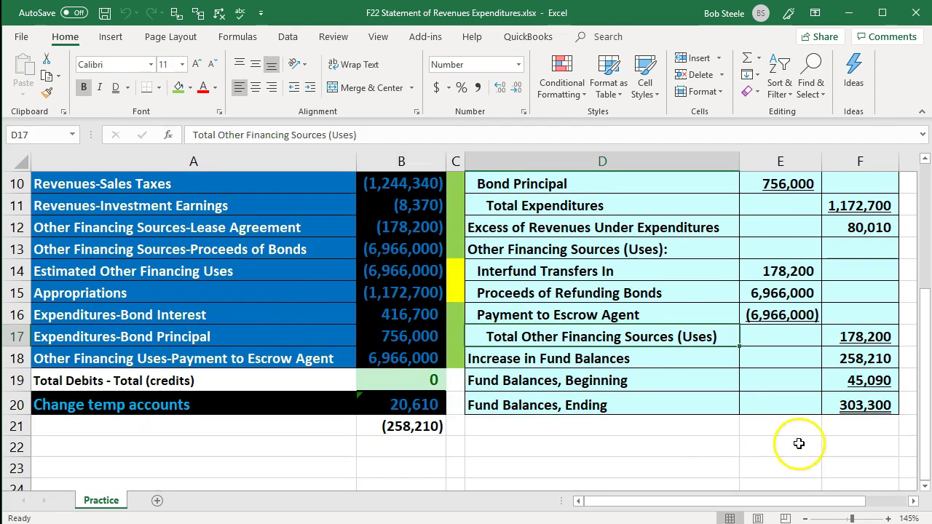
# - Compare the ending fund balance formula's result with the sum of B3:B5 again, and re-examine the budgetary accounts in B7:B9
pyautogui.click(836, 406)
pyautogui.scroll(2, 830, 408)
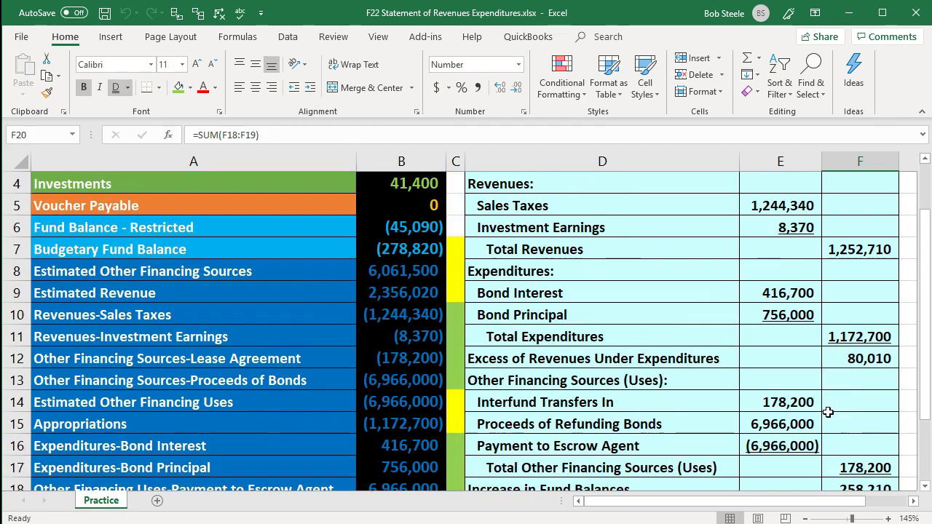
pyautogui.scroll(1, 510, 284)
pyautogui.click(380, 245)
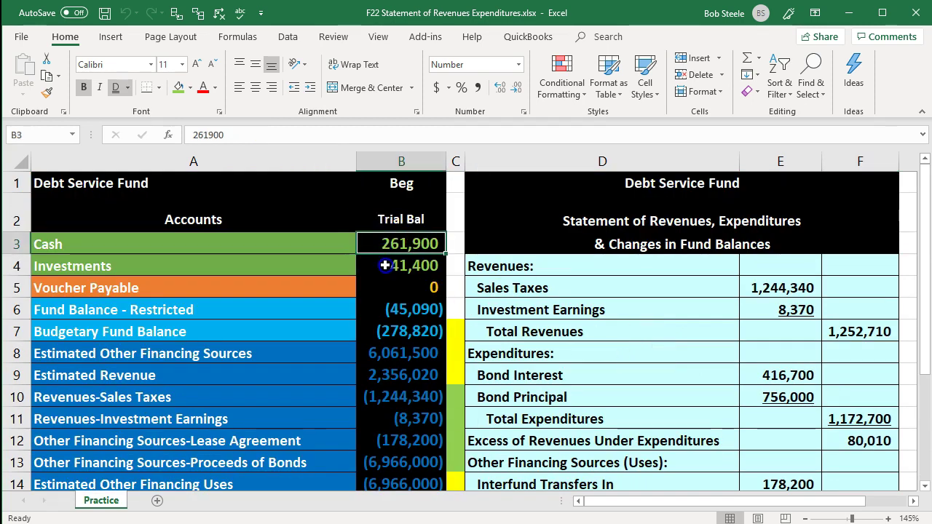
pyautogui.moveTo(386, 266); pyautogui.dragTo(386, 287)
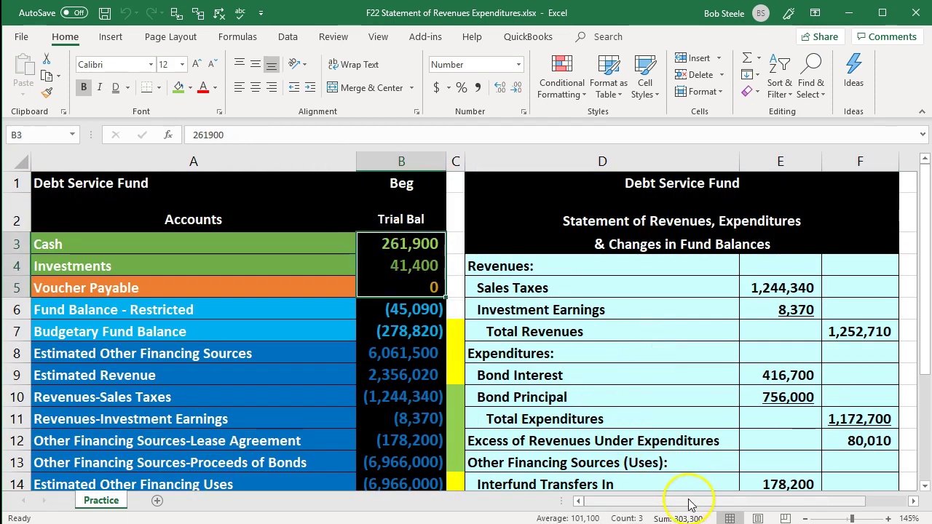
pyautogui.click(655, 439)
pyautogui.scroll(-1, 656, 433)
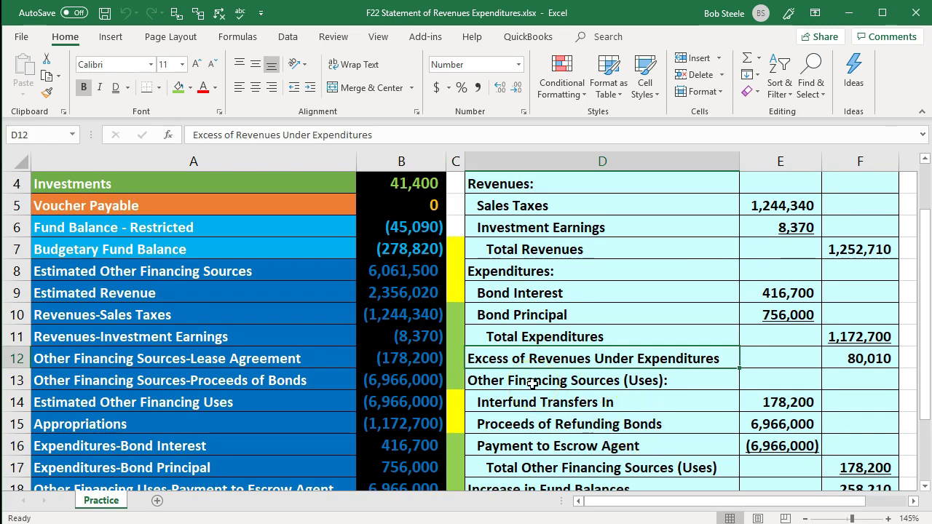
pyautogui.moveTo(429, 250); pyautogui.dragTo(422, 295)
pyautogui.scroll(-1, 597, 466)
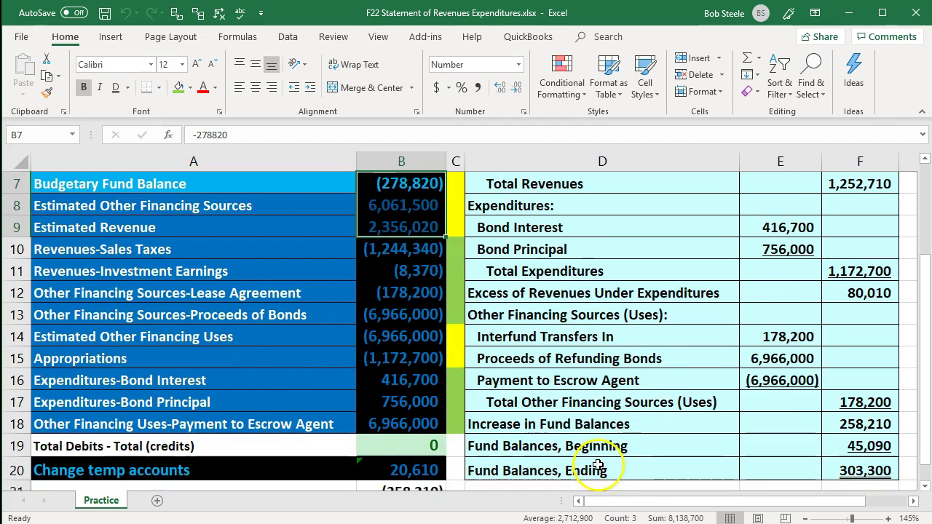
# - Check the combined sum of the yellow-marked budgetary accounts in B7:B9 and B14:B15, and return to the Fund Balances, Ending line
pyautogui.moveTo(428, 337); pyautogui.dragTo(428, 358)
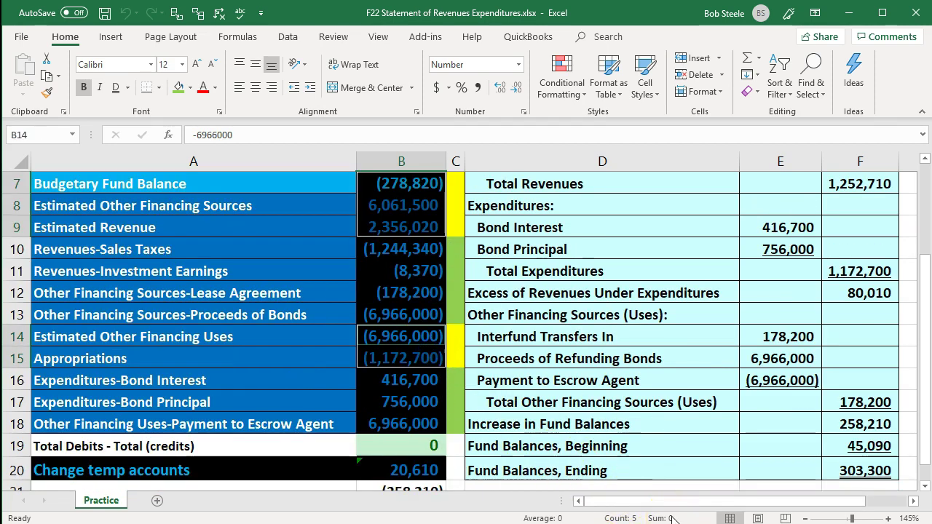
pyautogui.click(608, 466)
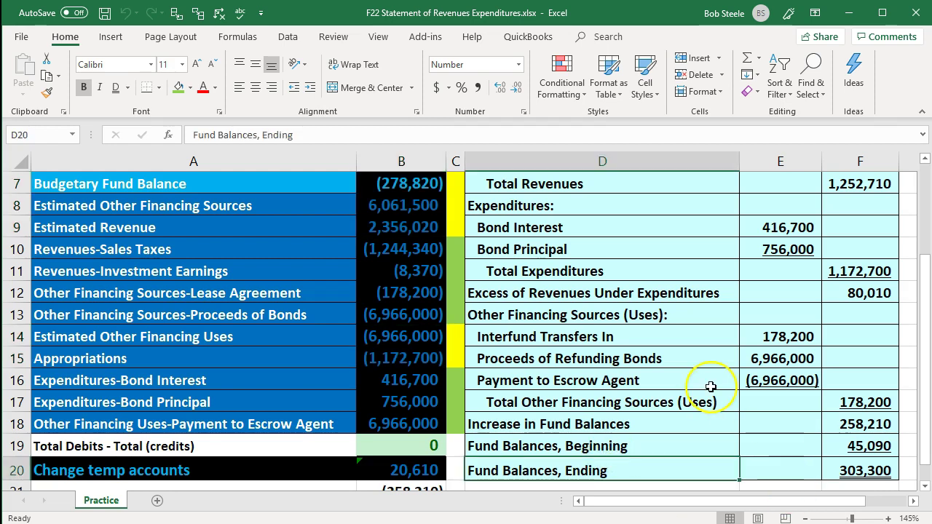
# - Begin an addition formula in B22 with the Fund Balance - Restricted amount in B6 as its first term
pyautogui.scroll(-1, 677, 389)
pyautogui.click(419, 447)
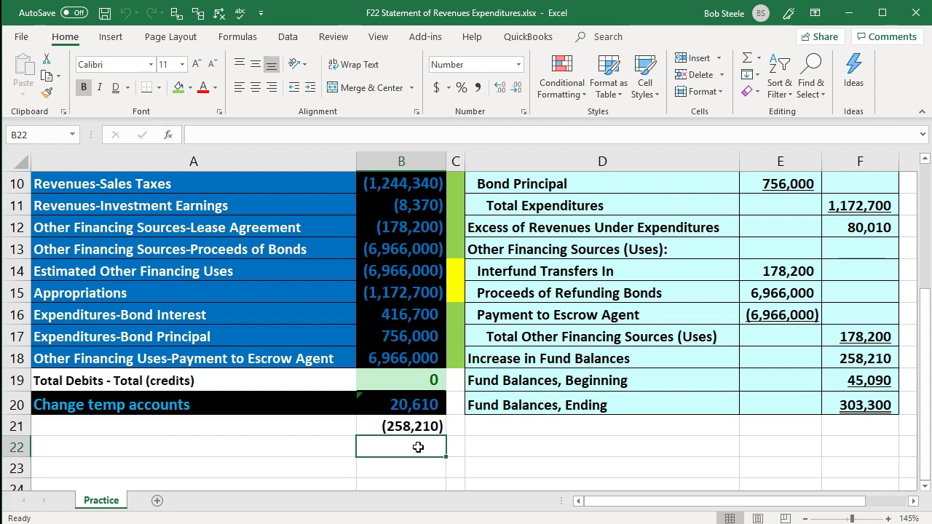
pyautogui.write('=sum(')
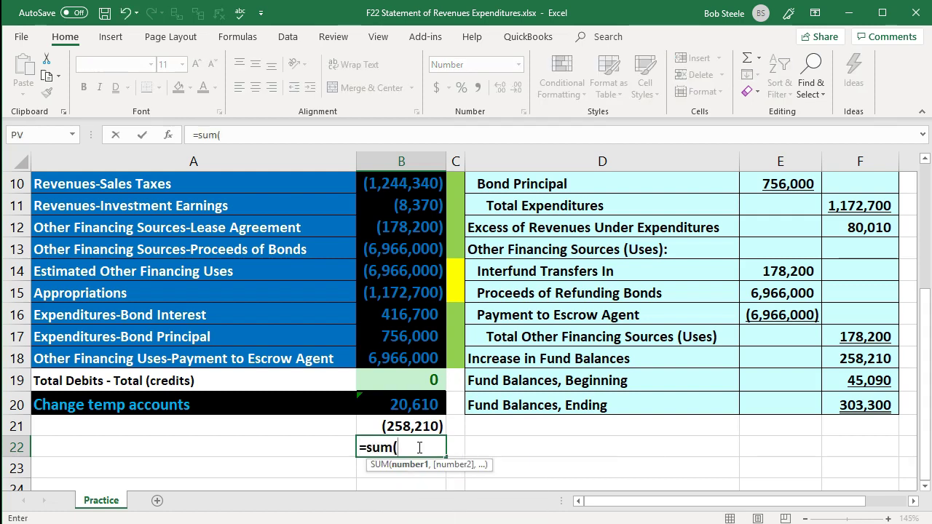
pyautogui.scroll(3, 419, 447)
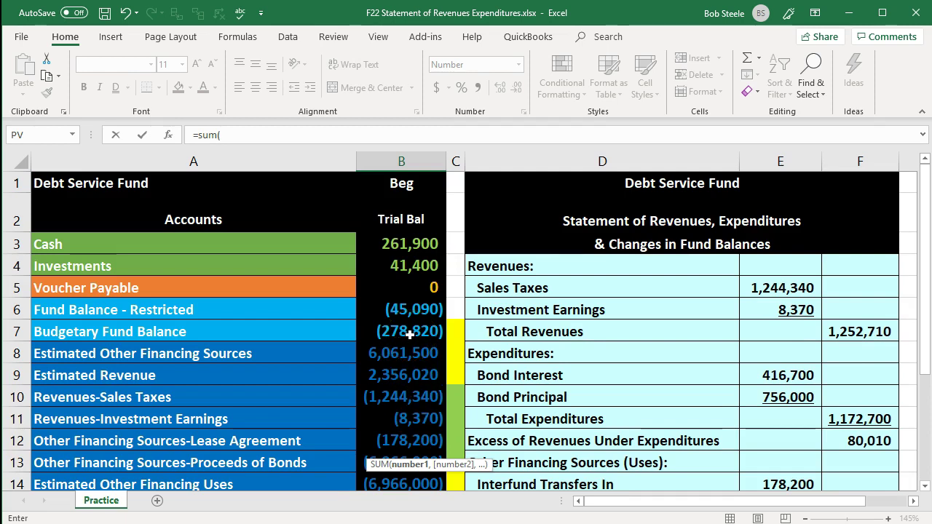
pyautogui.scroll(-3, 410, 333)
pyautogui.press('BackSpace')
pyautogui.press('BackSpace')
pyautogui.press('BackSpace')
pyautogui.press('BackSpace')
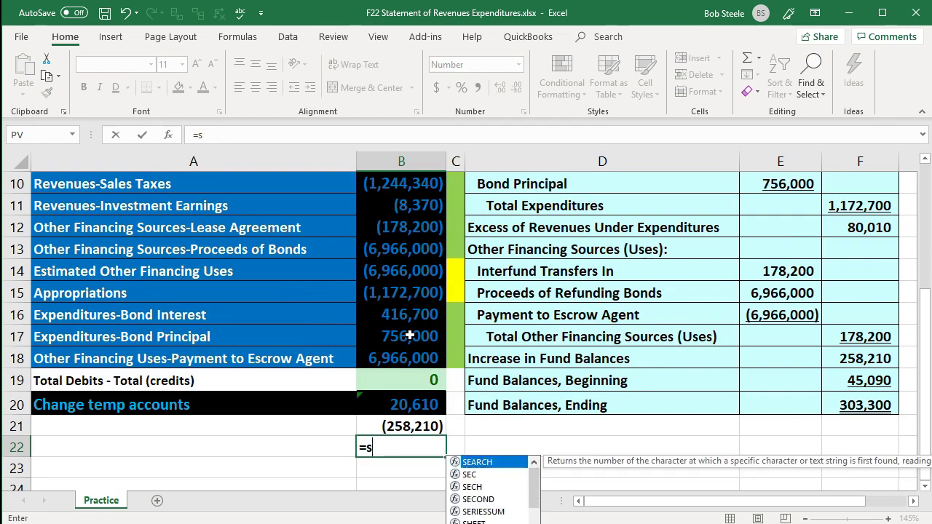
pyautogui.scroll(3, 410, 324)
pyautogui.click(409, 314)
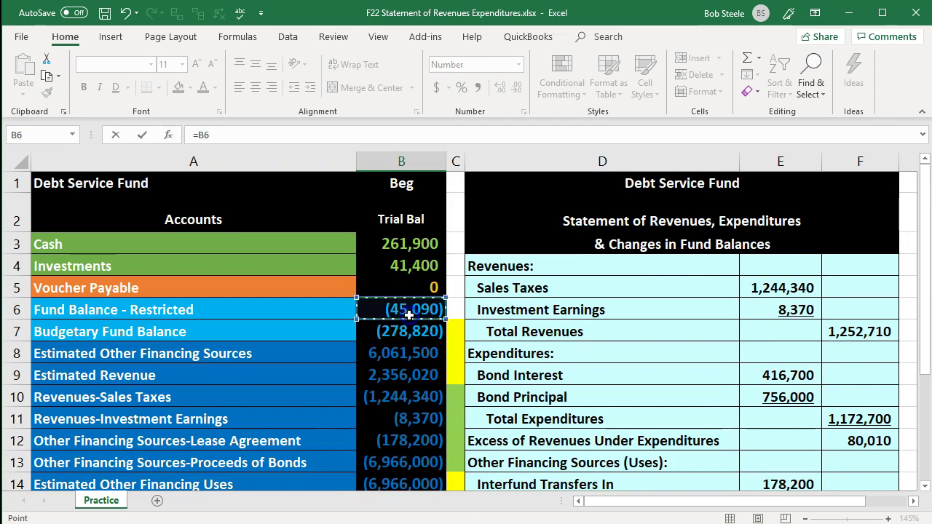
pyautogui.write('+')
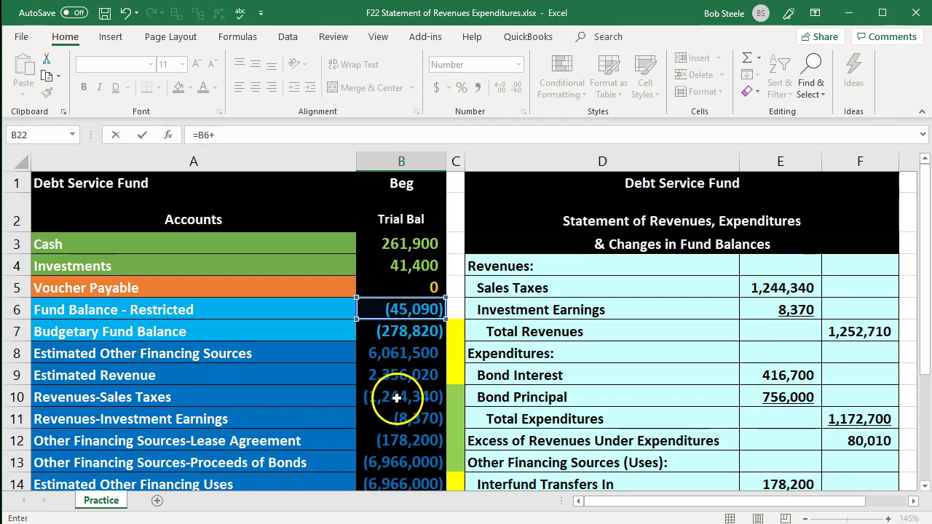
# - Complete the B22 formula by adding the sums of the green-marked ranges B10:B13 and B16:B18
pyautogui.scroll(-1, 397, 379)
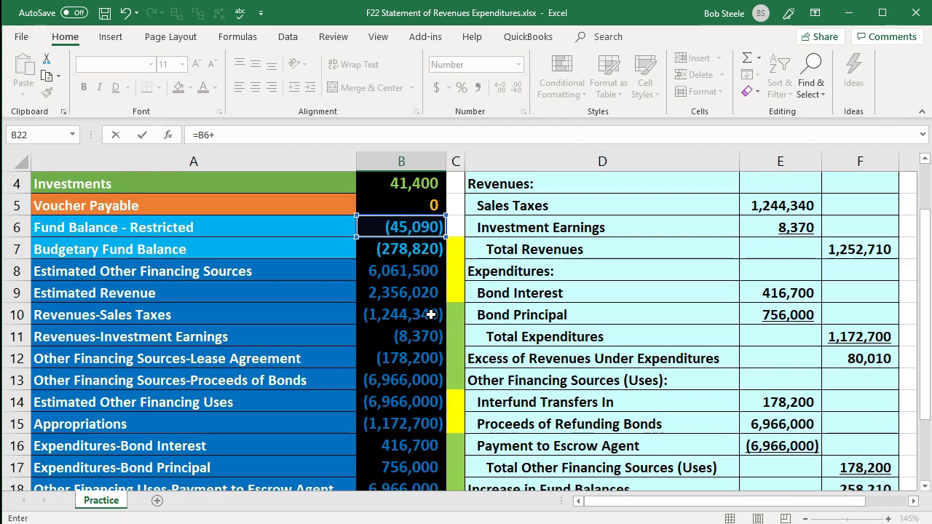
pyautogui.write('sum(')
pyautogui.moveTo(430, 314); pyautogui.dragTo(425, 372)
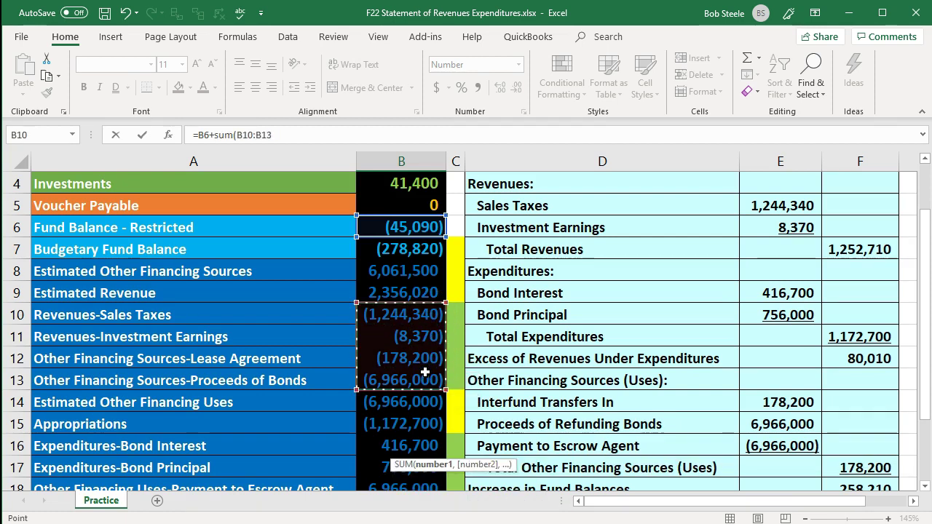
pyautogui.write(')+sum(')
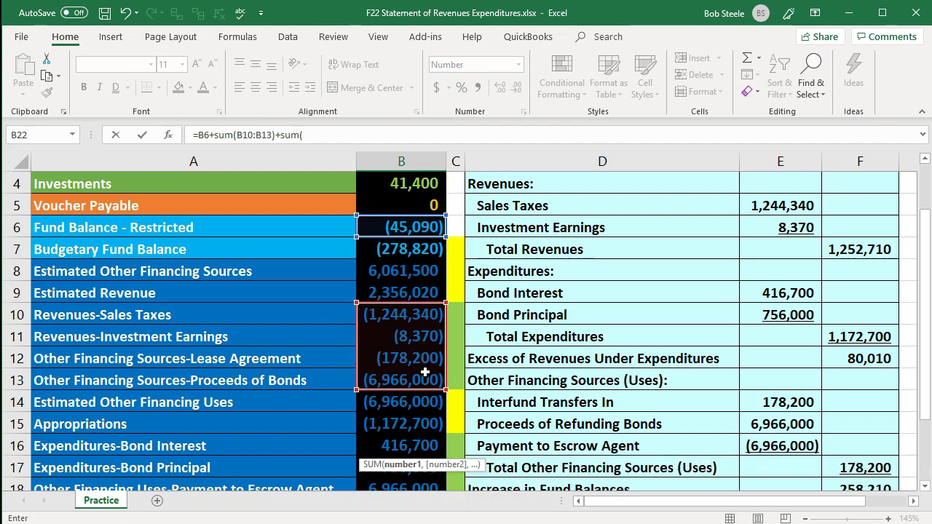
pyautogui.scroll(-2, 648, 393)
pyautogui.moveTo(426, 312); pyautogui.dragTo(422, 355)
pyautogui.write(')')
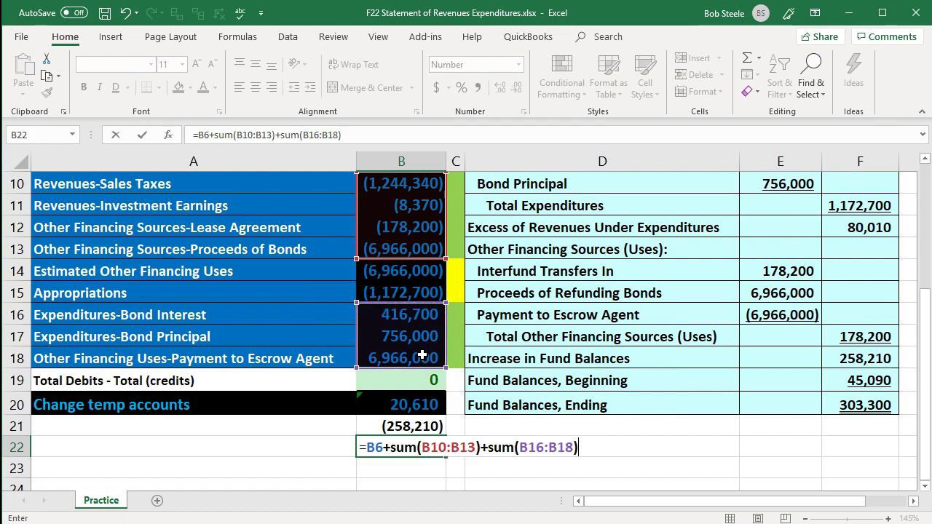
pyautogui.press('Return')
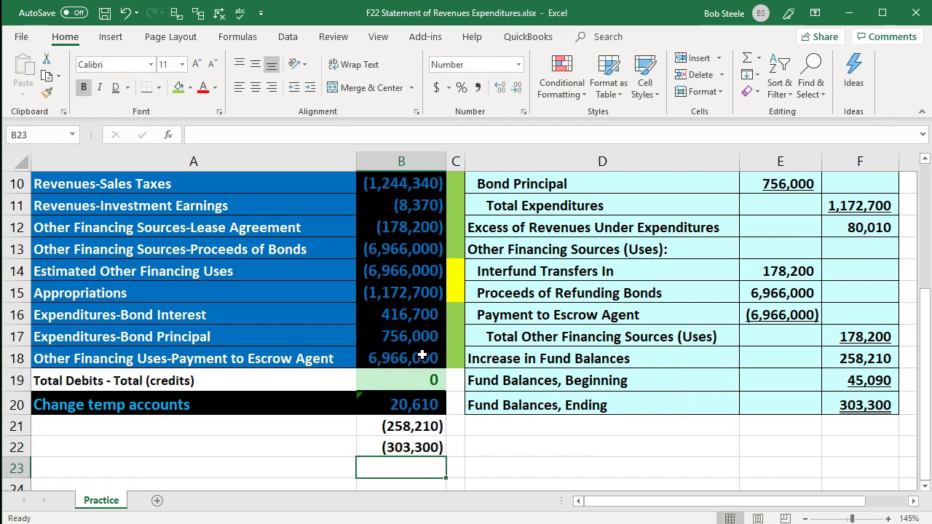
# - Enter a formula in B23 that sums the trial balance range B6:B18, including the budgetary accounts
pyautogui.write('=sum(')
pyautogui.press('Up')
pyautogui.press('Up')
pyautogui.press('Up')
pyautogui.press('Up')
pyautogui.press('Up')
pyautogui.hotkey('shift', 'Up')
pyautogui.hotkey('shift', 'Up')
pyautogui.hotkey('shift', 'Up')
pyautogui.hotkey('shift', 'Up')
pyautogui.hotkey('shift', 'Up')
pyautogui.hotkey('shift', 'Up')
pyautogui.hotkey('shift', 'Up')
pyautogui.hotkey('shift', 'Up')
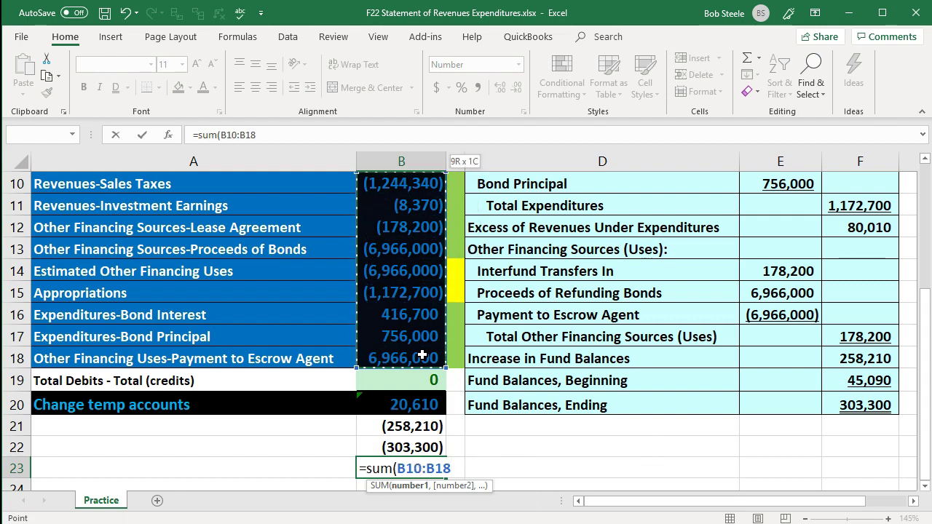
pyautogui.hotkey('shift', 'Up')
pyautogui.hotkey('shift', 'Up')
pyautogui.hotkey('shift', 'Up')
pyautogui.hotkey('shift', 'Up')
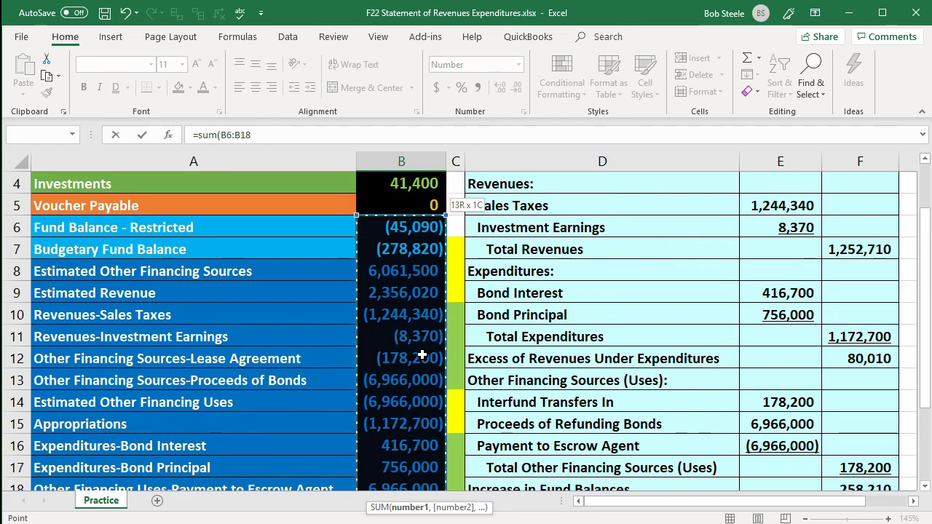
pyautogui.press('Return')
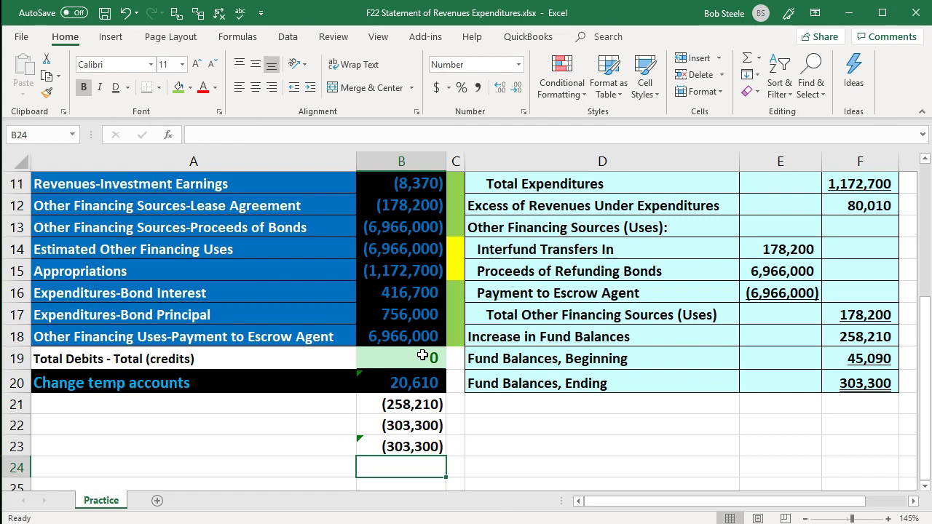
# - Compare the check totals in B22 and B23 with the statement's Fund Balances, Ending line
pyautogui.press('Up')
pyautogui.press('Up')
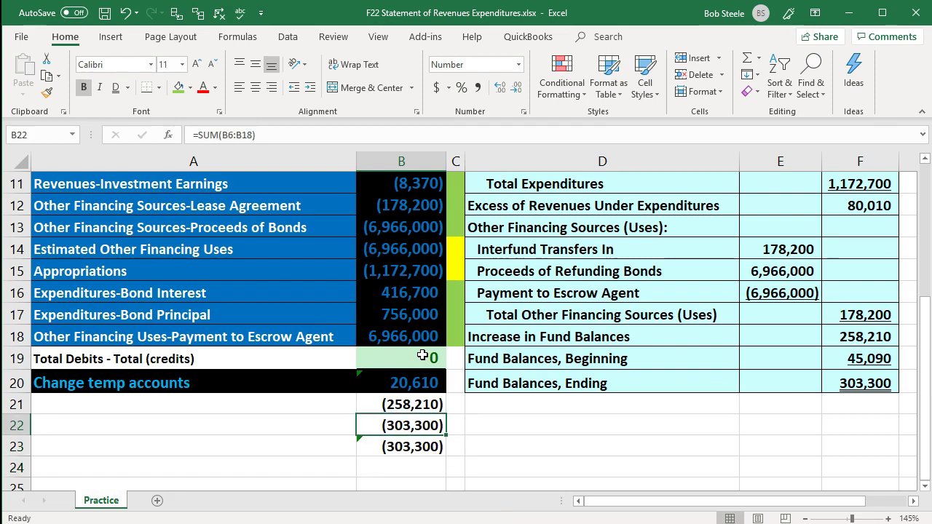
pyautogui.press('Left')
pyautogui.scroll(1, 423, 354)
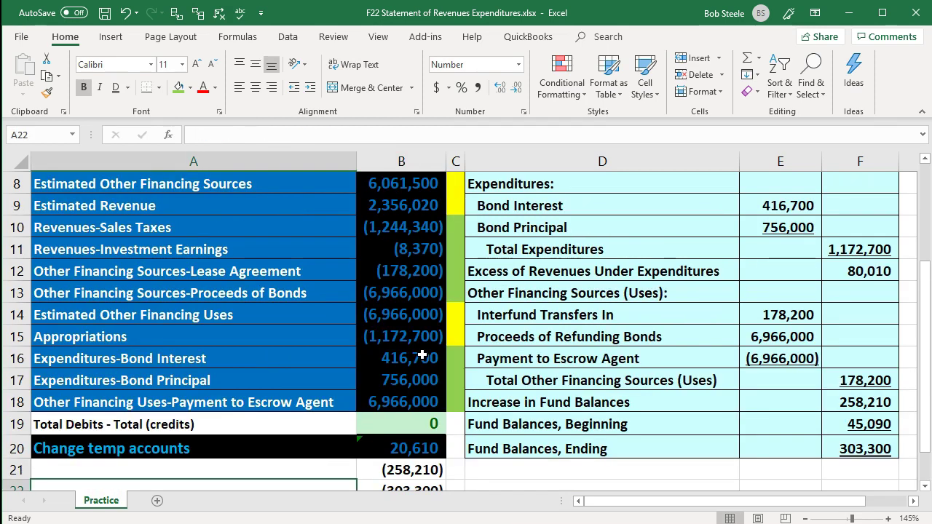